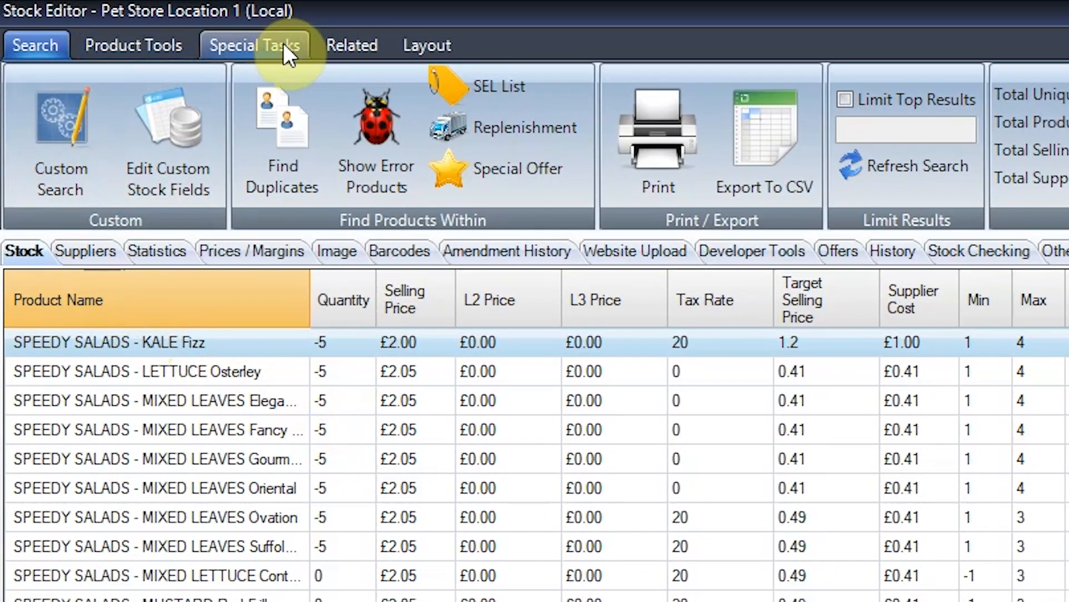
# Step: Look through the predefined bulk-update commands for quantities, suppliers, target margin and prices
pyautogui.click(284, 42)
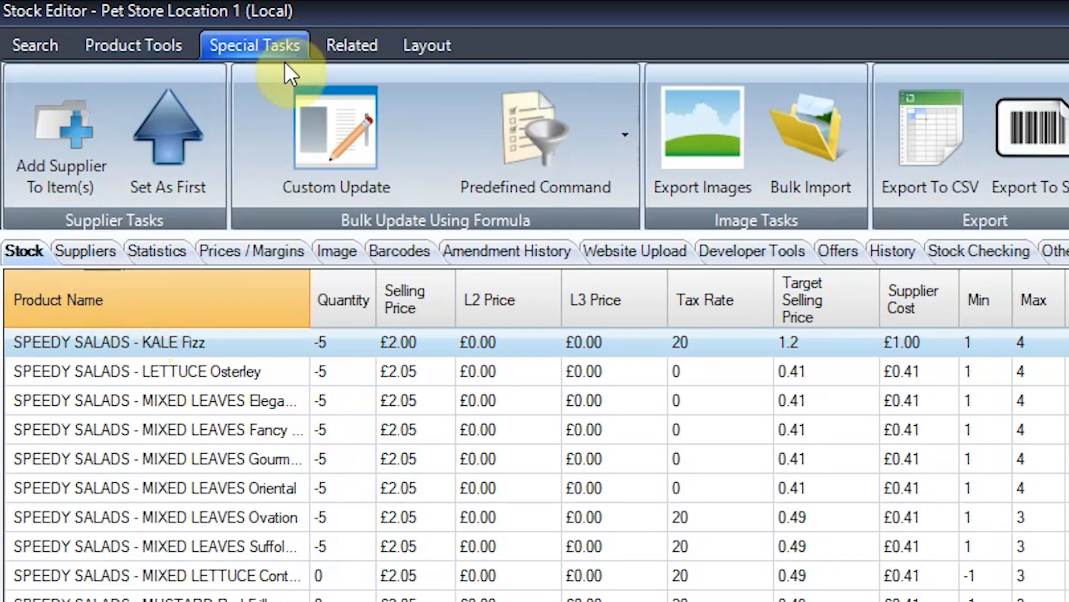
pyautogui.click(566, 150)
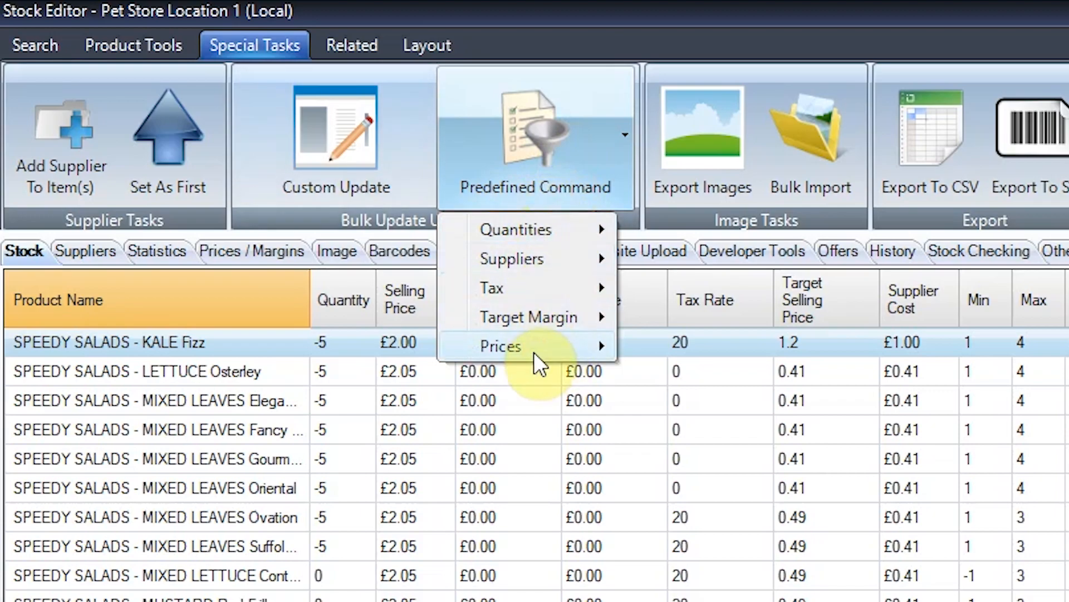
pyautogui.moveTo(537, 231)
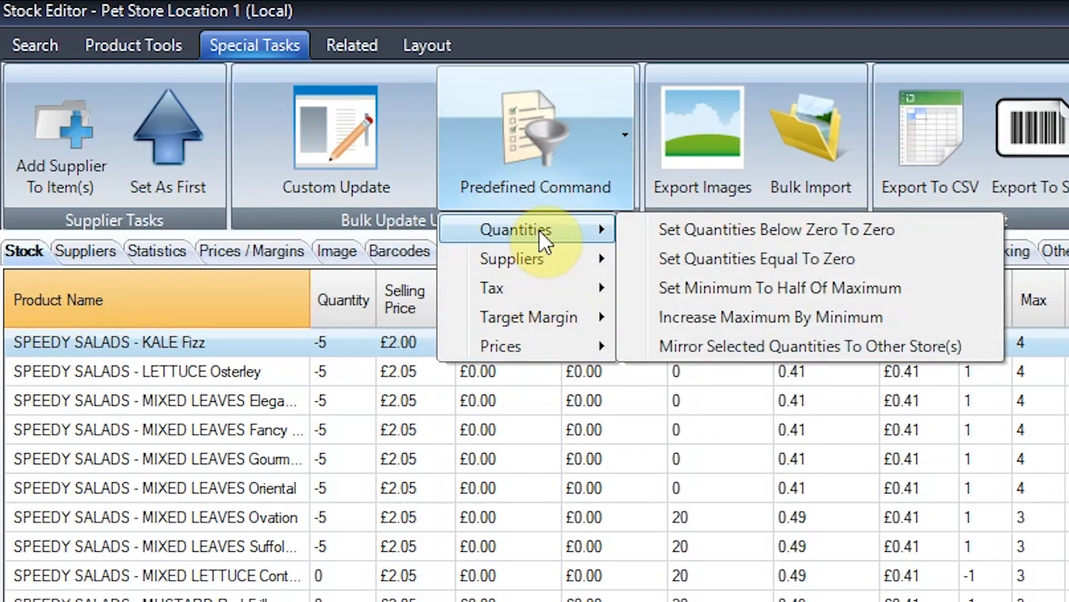
pyautogui.moveTo(547, 265)
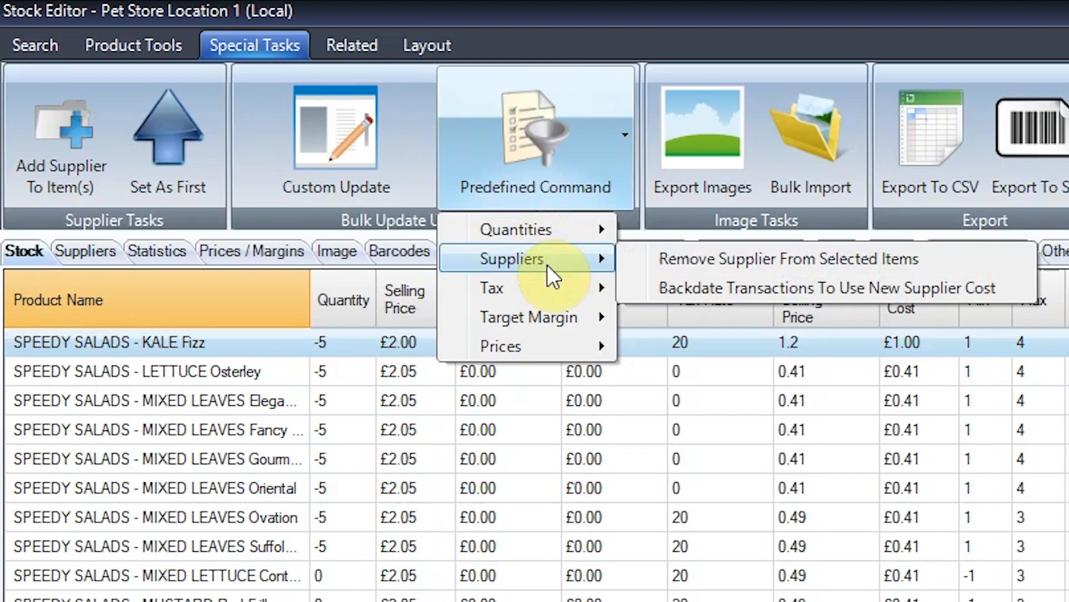
pyautogui.moveTo(547, 324)
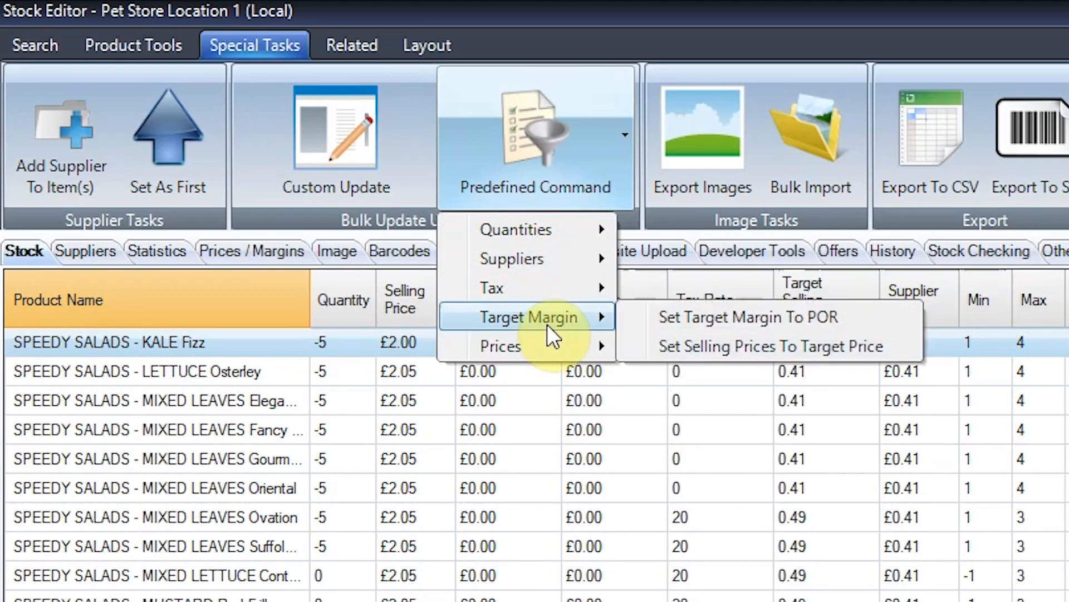
pyautogui.moveTo(549, 346)
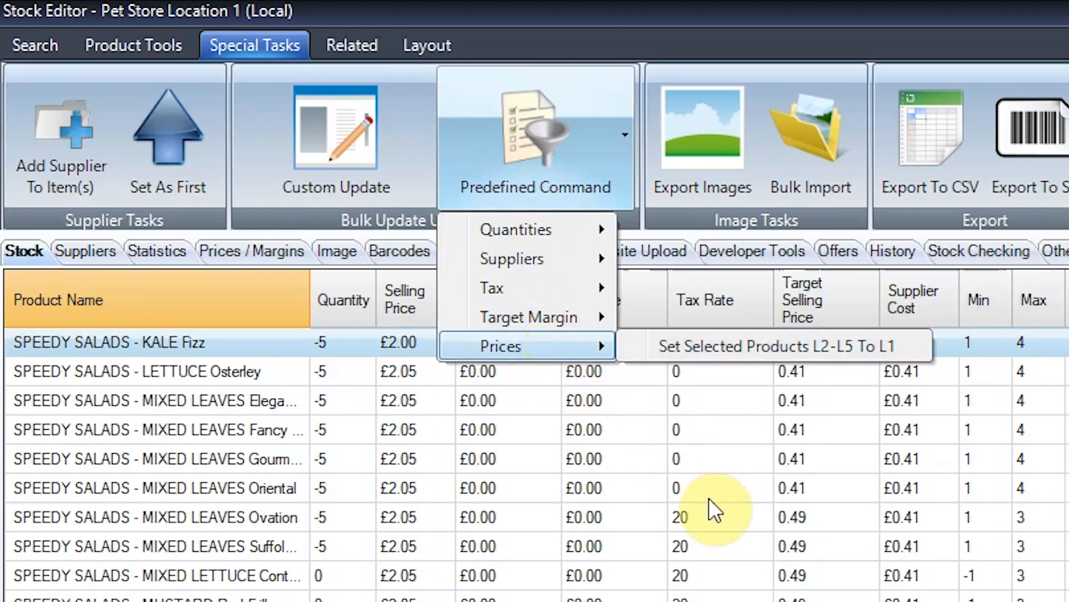
pyautogui.click(654, 495)
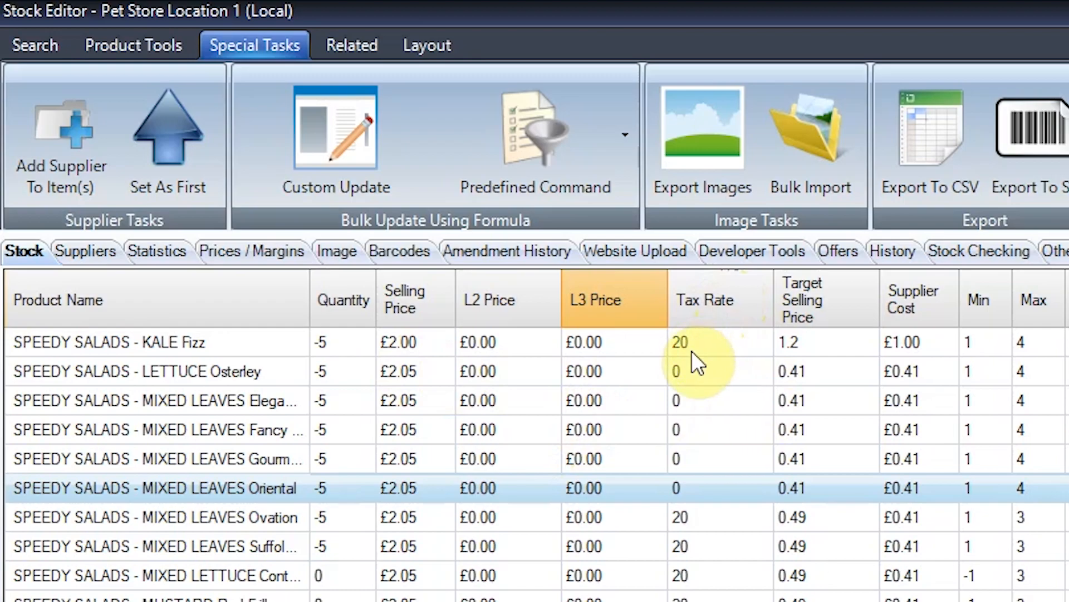
# Step: Backdate transactions from 1 January 2000 with the current tax rate for the products from LETTUCE Osterley through MIXED LEAVES Oriental
pyautogui.click(692, 370)
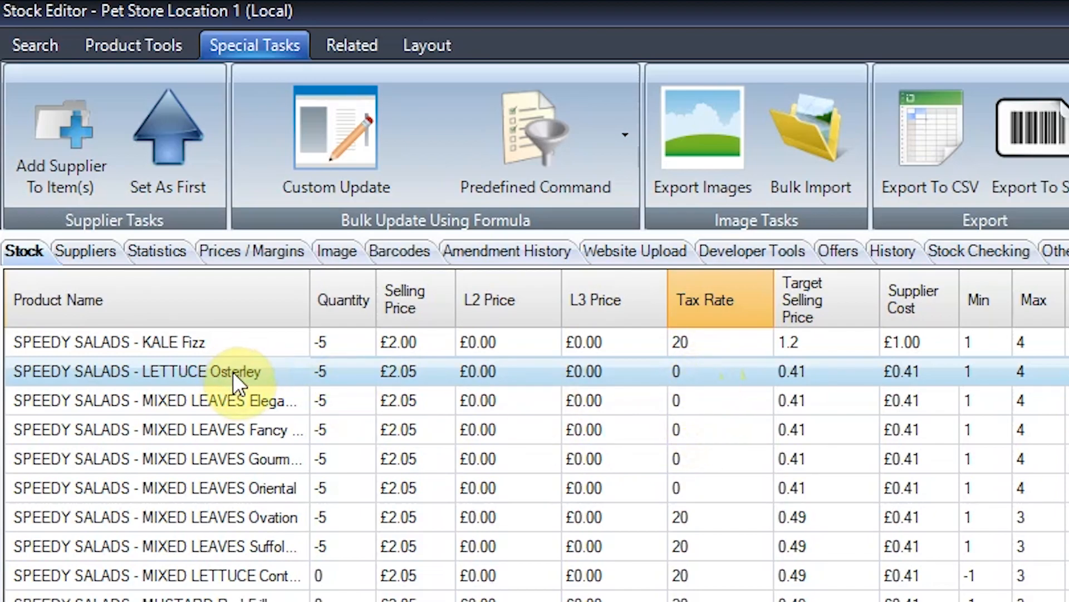
pyautogui.moveTo(233, 372); pyautogui.dragTo(229, 477)
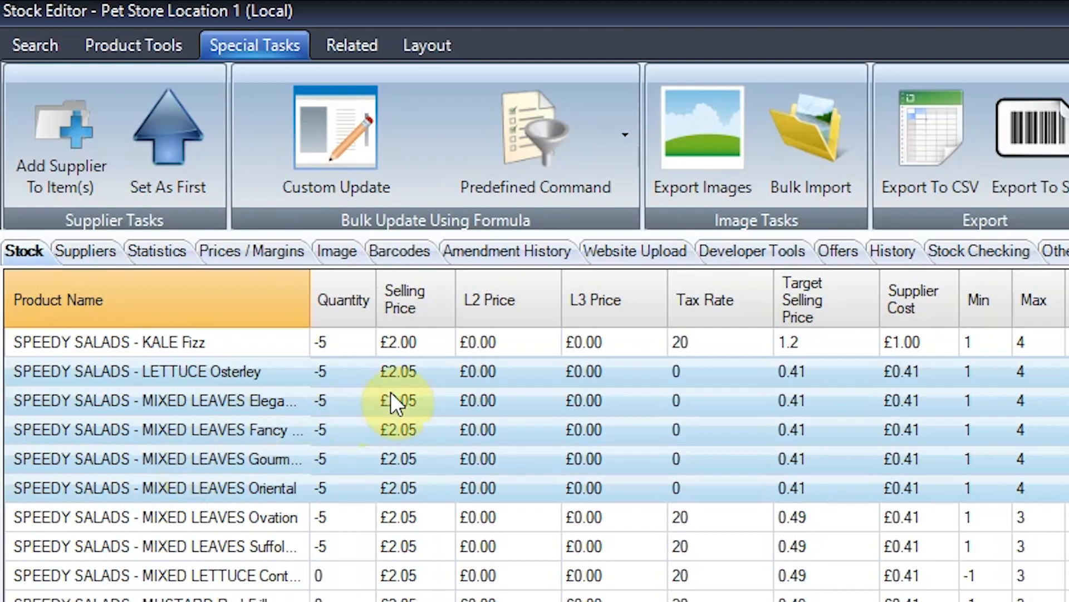
pyautogui.click(566, 165)
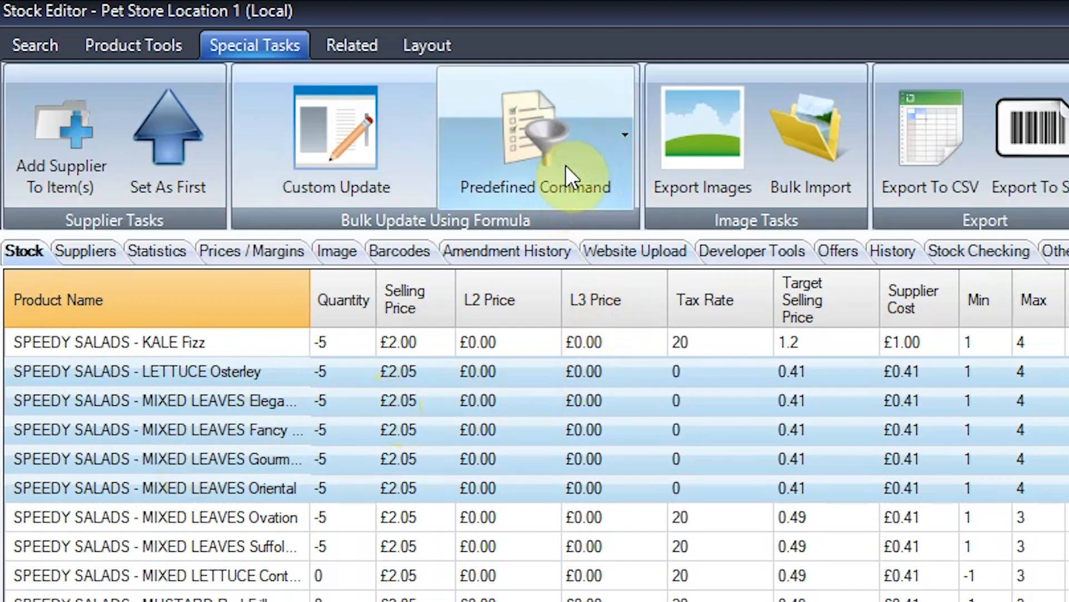
pyautogui.moveTo(562, 291)
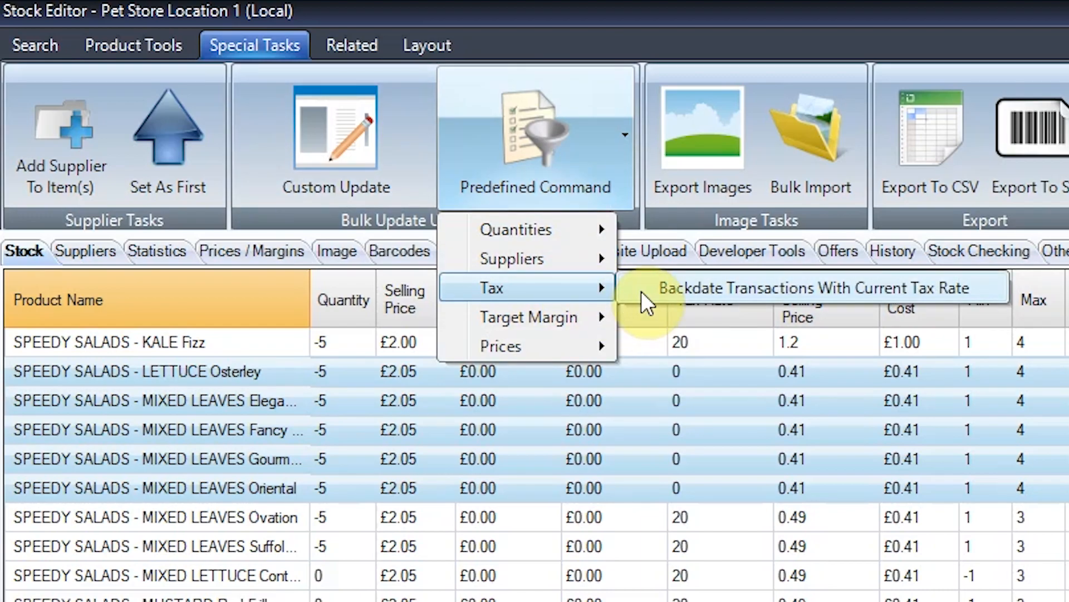
pyautogui.click(688, 289)
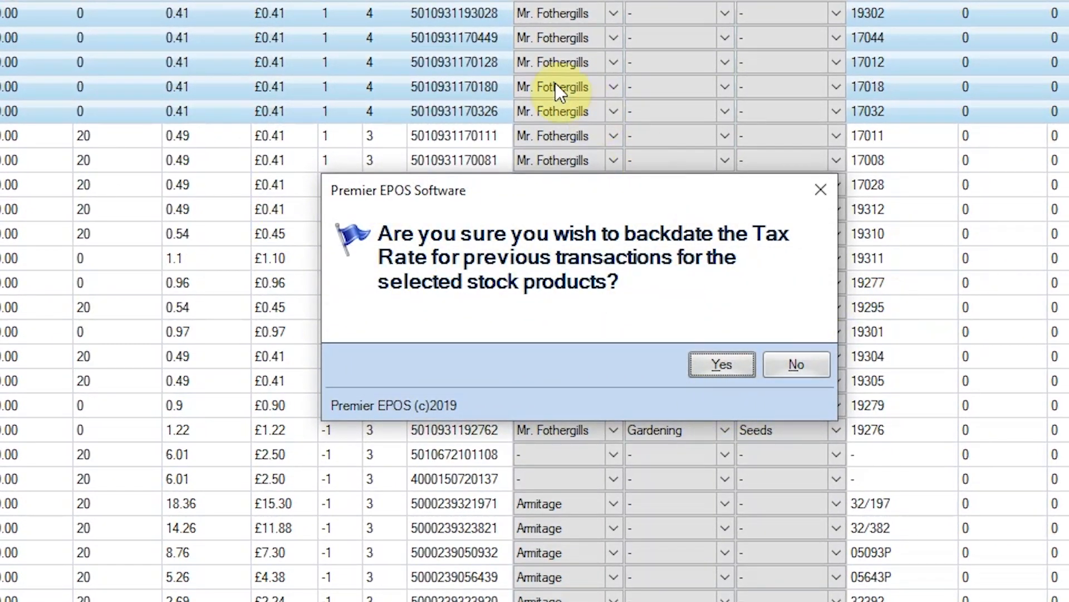
pyautogui.click(745, 369)
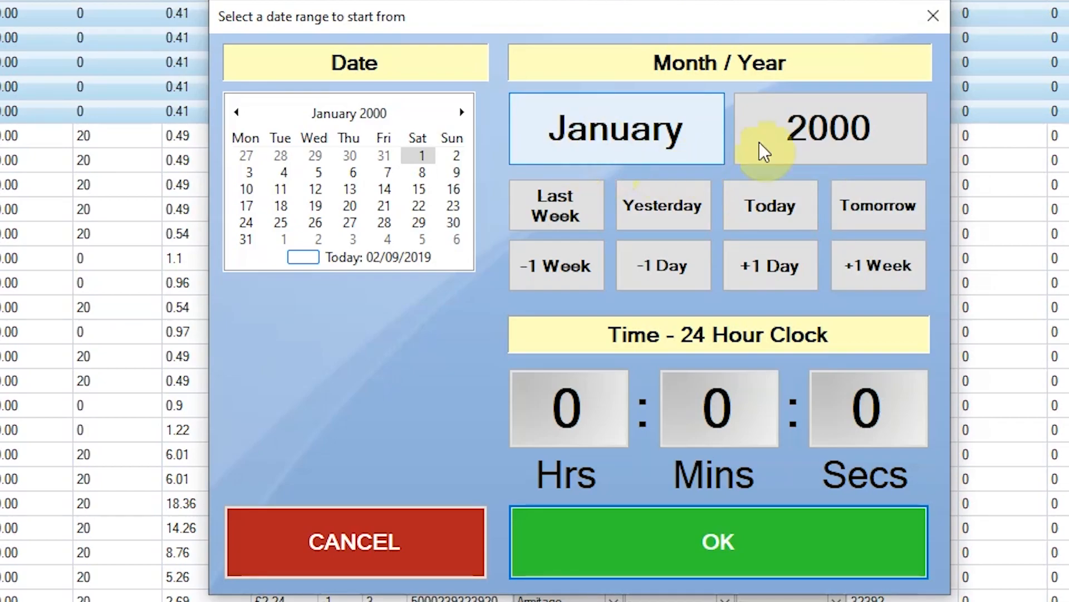
pyautogui.click(707, 523)
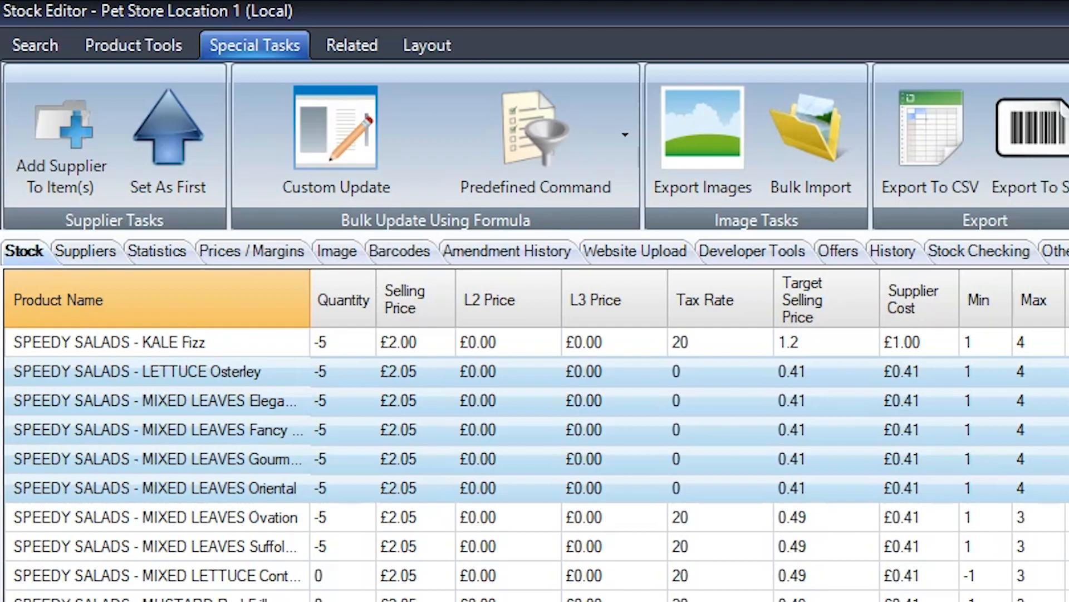
# Step: Set quantities equal to zero for only the eight selected products from KALE Fizz down to the second 20% tax MIXED LEAVES row
pyautogui.click(382, 465)
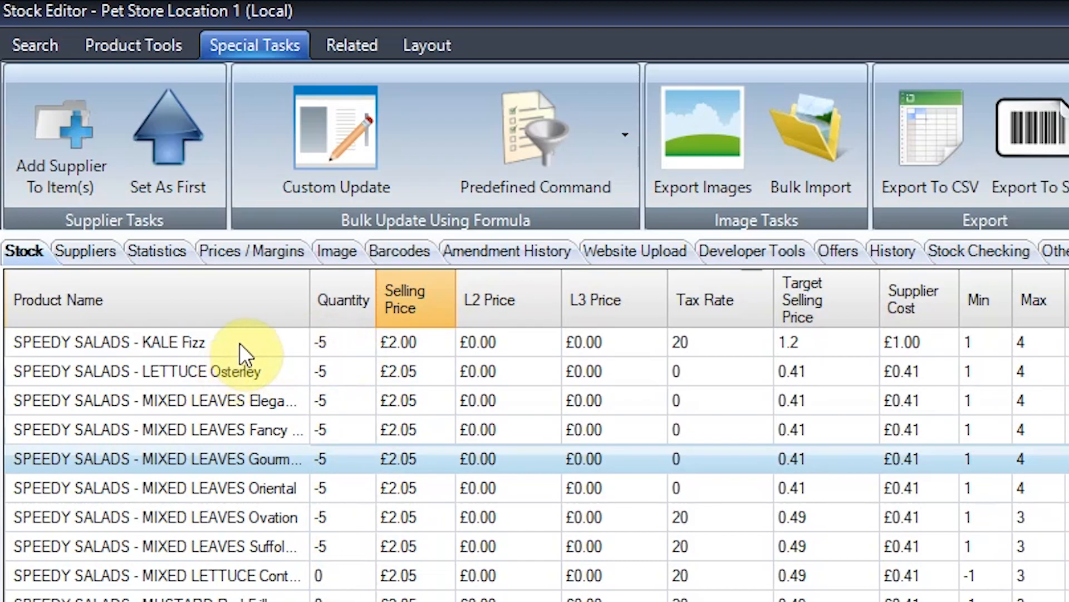
pyautogui.moveTo(242, 343); pyautogui.dragTo(240, 552)
pyautogui.click(543, 185)
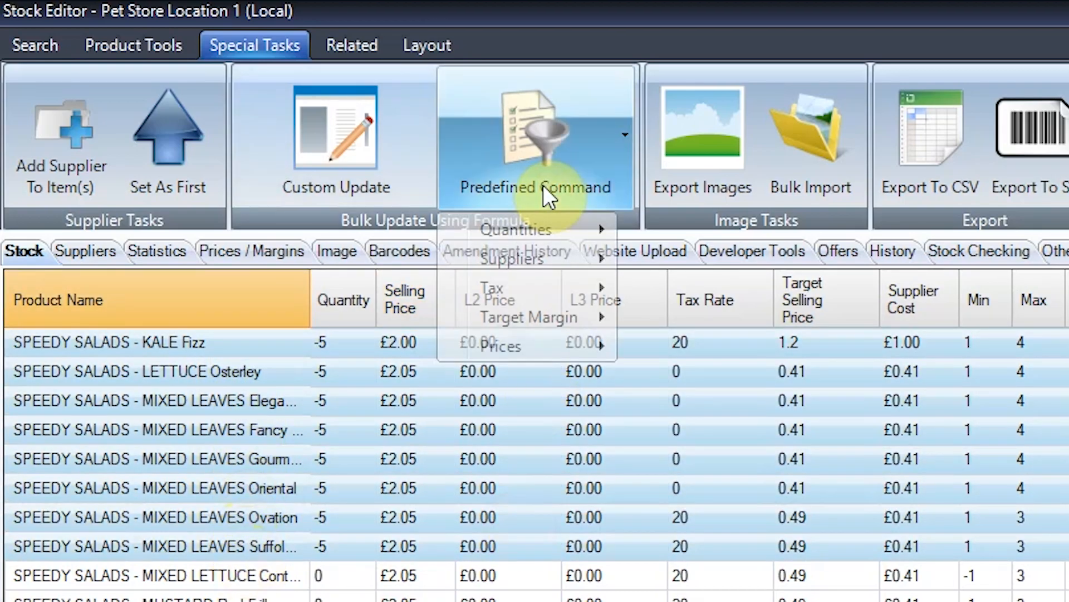
pyautogui.moveTo(558, 226)
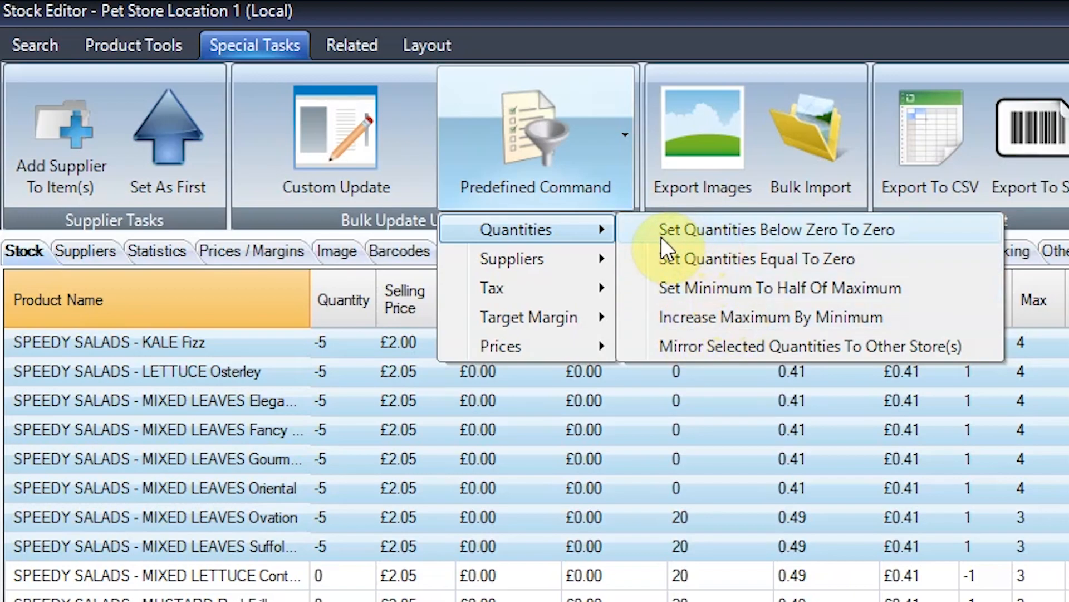
pyautogui.click(806, 258)
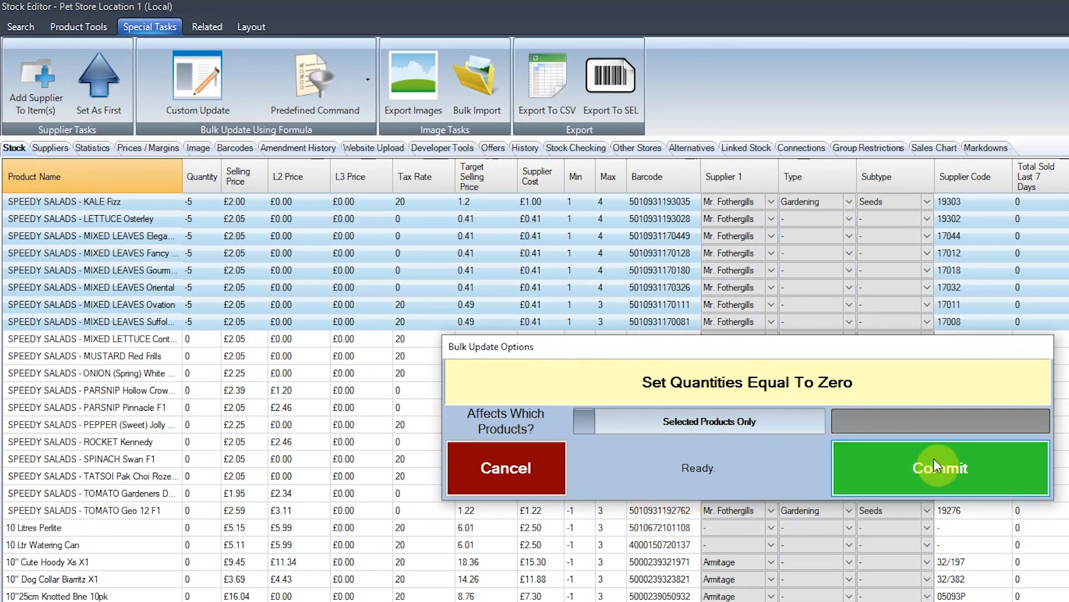
pyautogui.click(933, 459)
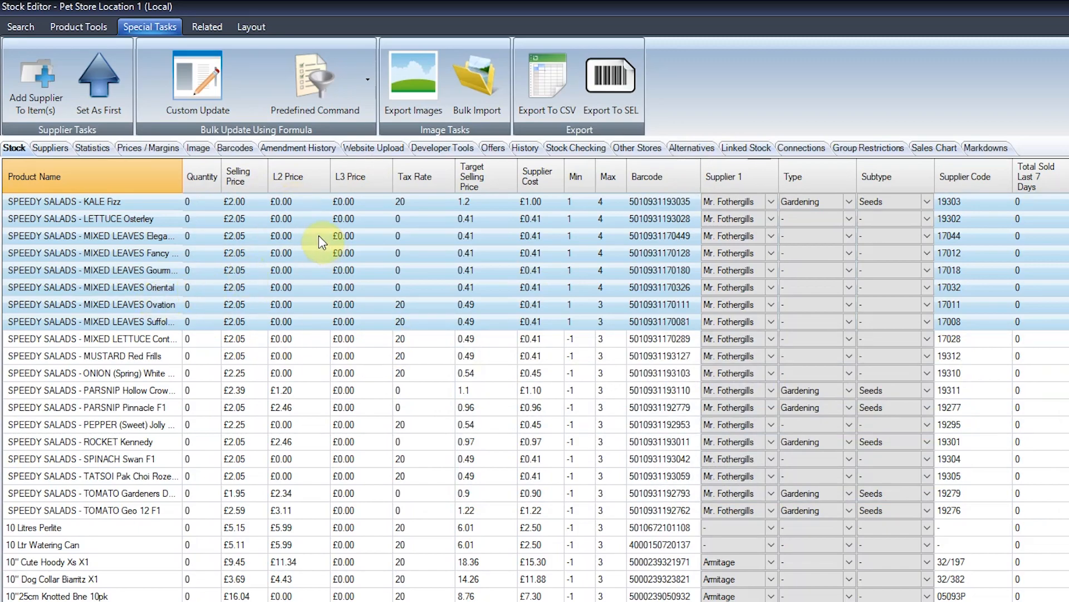
pyautogui.click(312, 78)
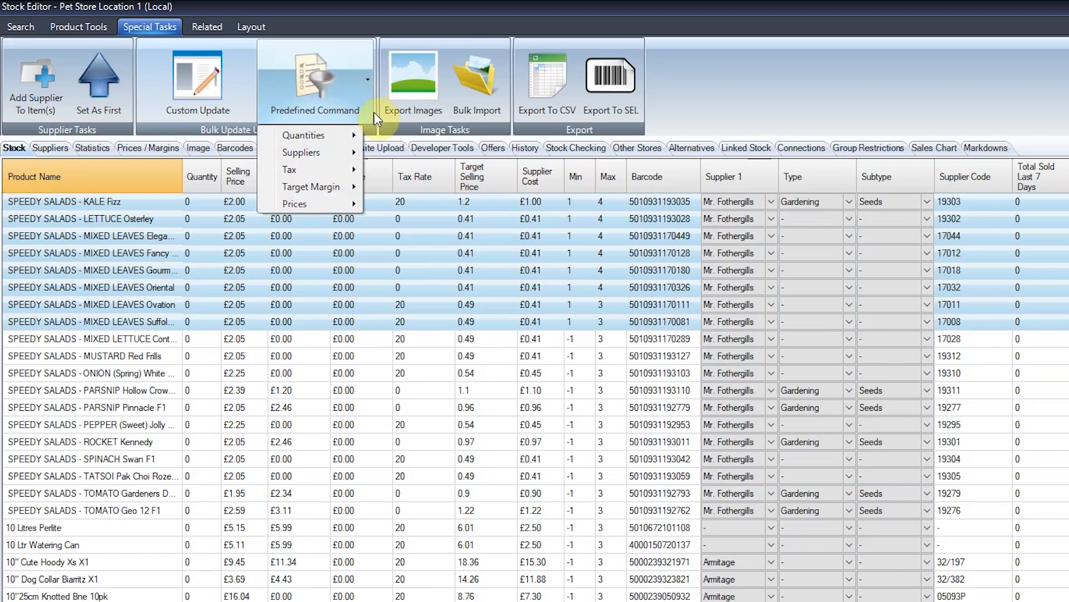
pyautogui.moveTo(307, 135)
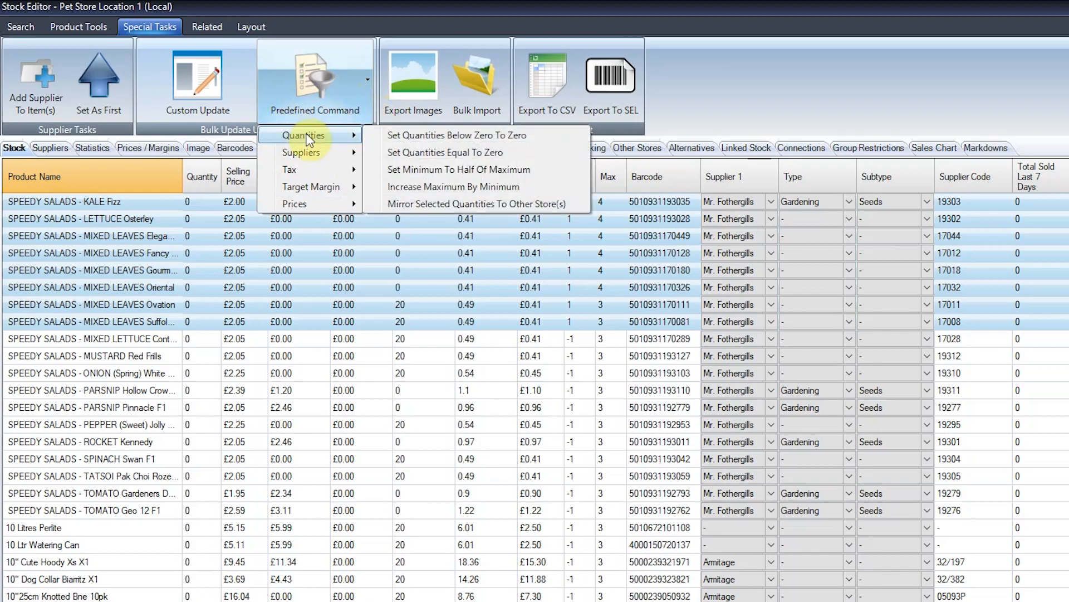
pyautogui.click(445, 171)
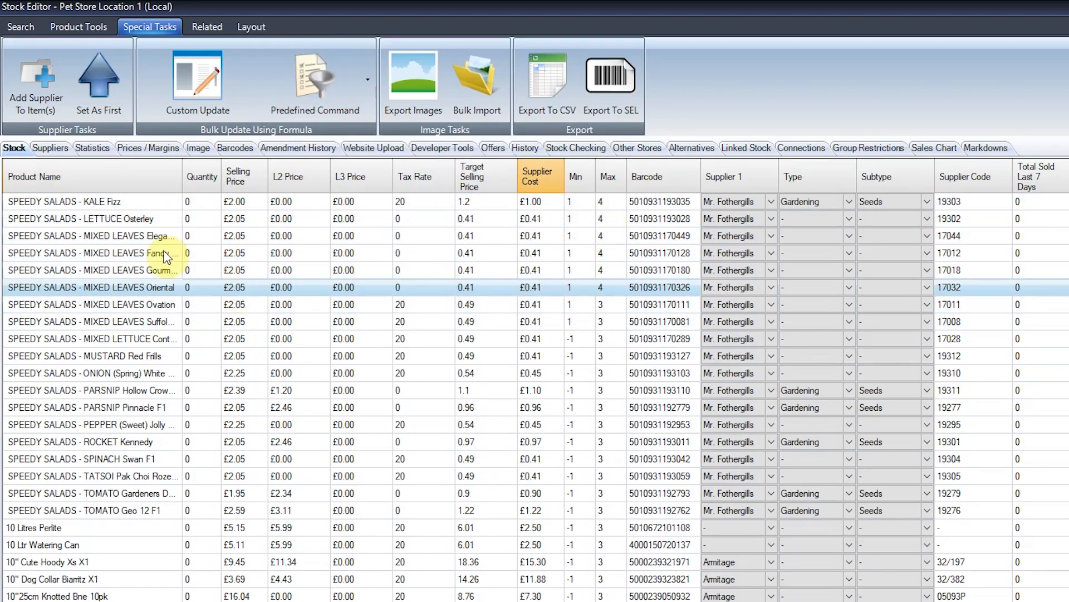
# Step: Set the minimum to half of the maximum for the products from KALE Fizz through MIXED LEAVES Oriental
pyautogui.moveTo(146, 206); pyautogui.dragTo(148, 287)
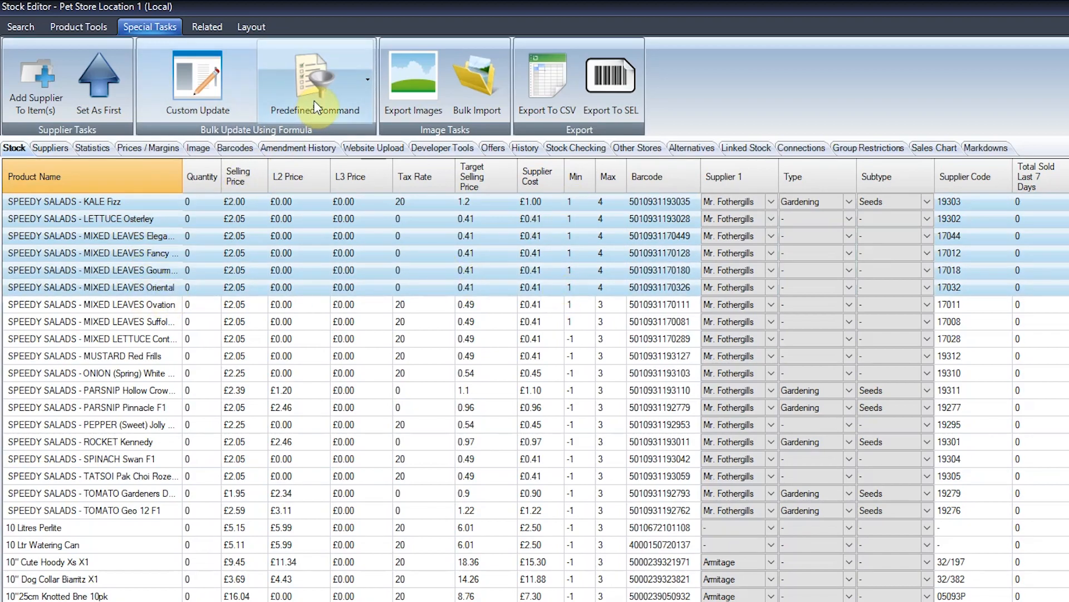
pyautogui.click(324, 88)
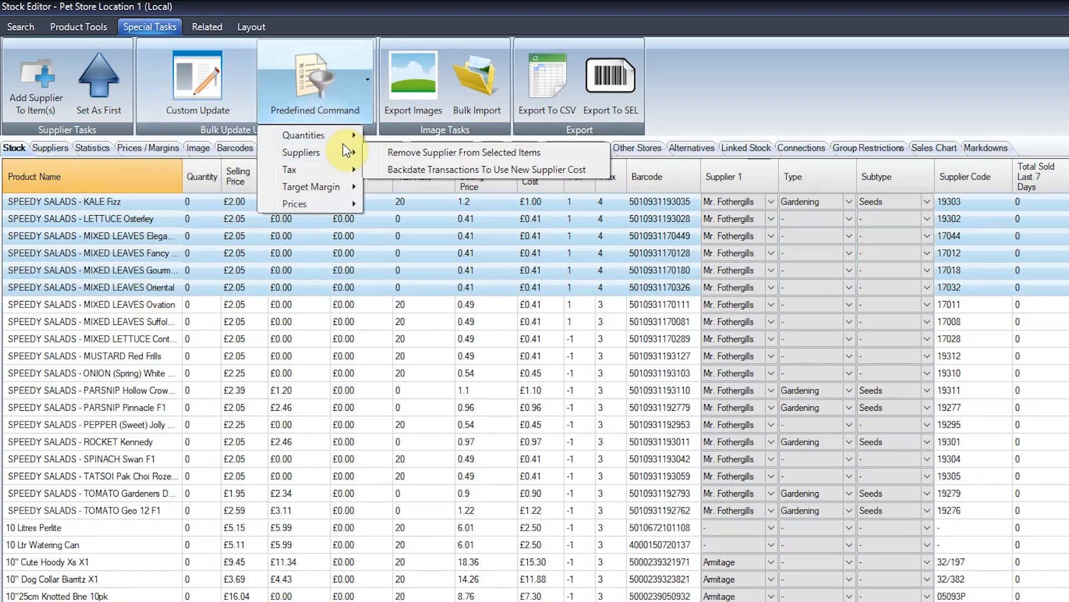
pyautogui.moveTo(344, 142)
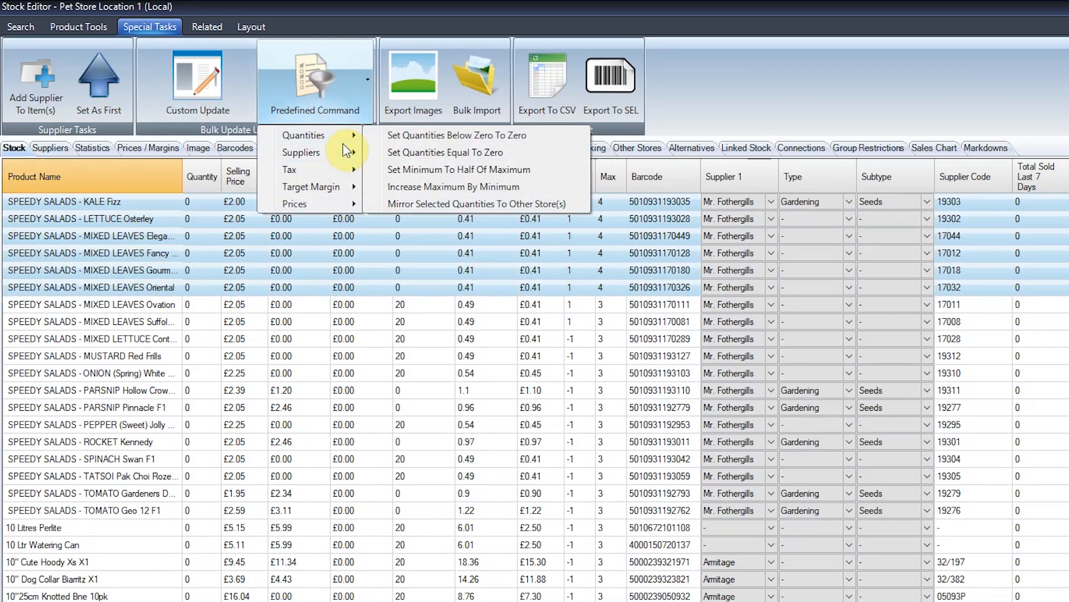
pyautogui.click(432, 175)
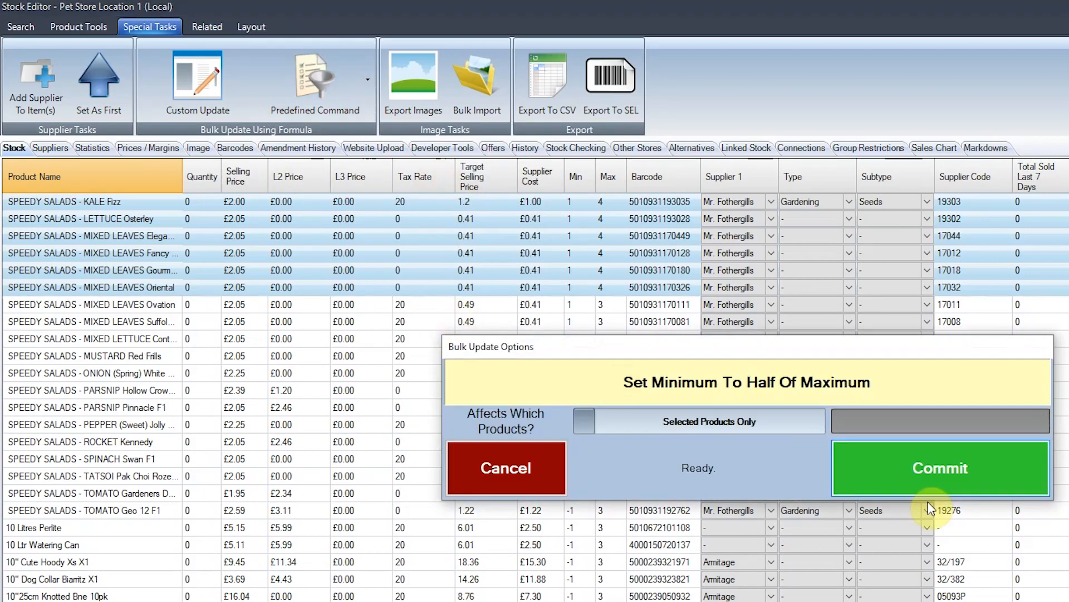
pyautogui.click(954, 478)
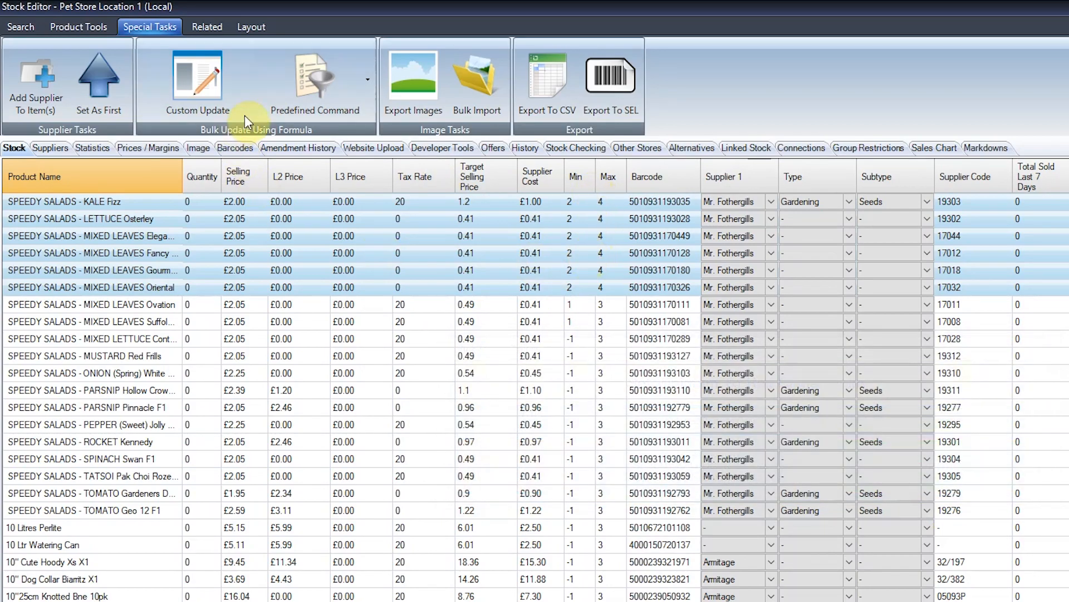
# Step: Increase the maximum by the minimum for the selected SPEEDY SALADS products
pyautogui.click(320, 88)
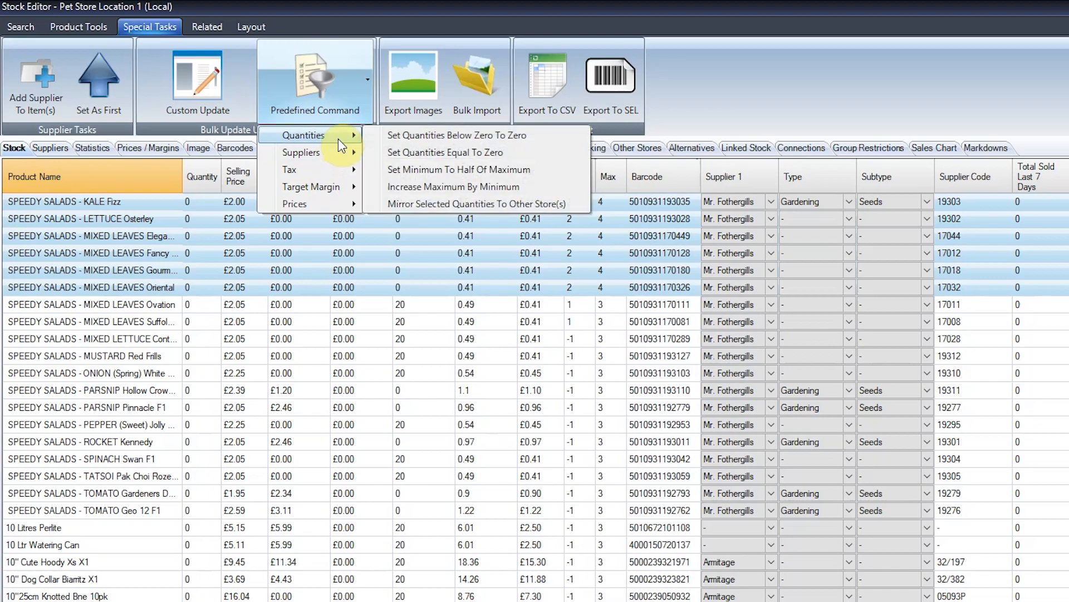
pyautogui.click(460, 192)
pyautogui.click(924, 476)
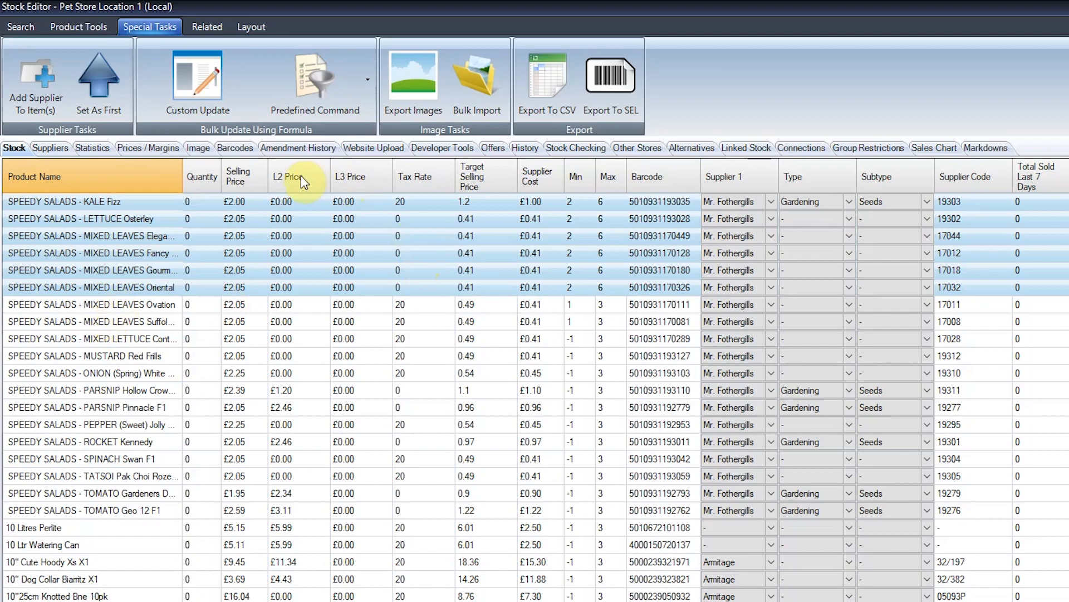
# Step: Set the L2 to L5 prices equal to L1 for only the selected products from KALE Fizz through MIXED LEAVES Oriental
pyautogui.click(323, 95)
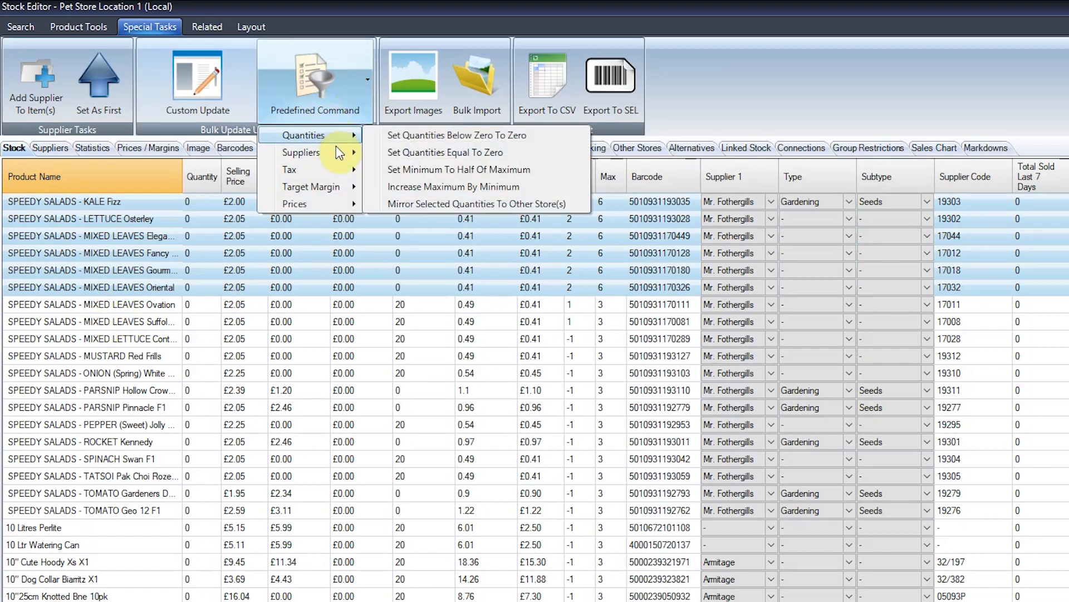
pyautogui.moveTo(328, 205)
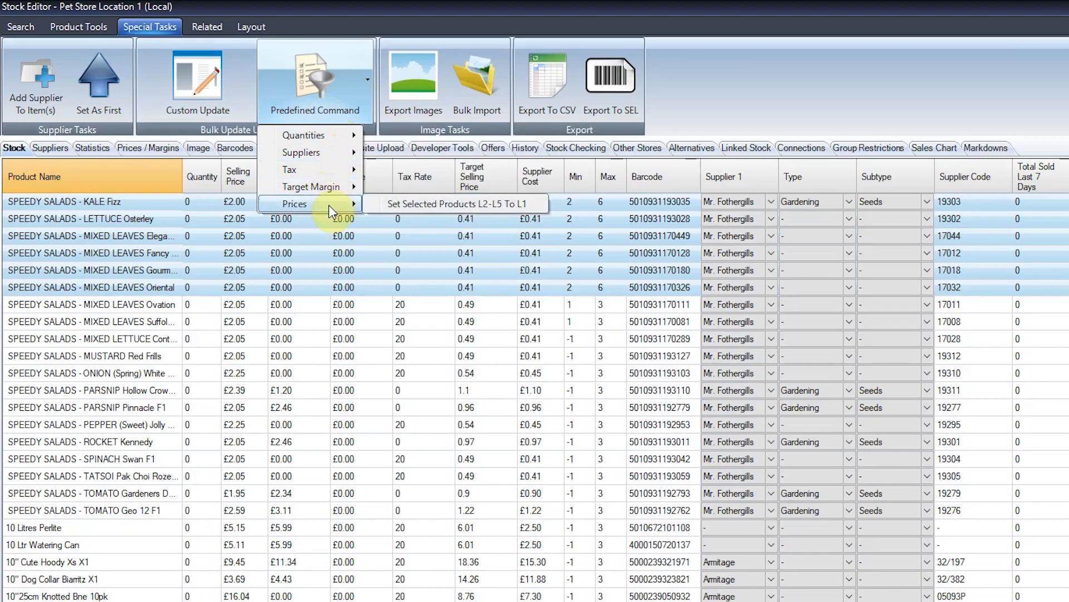
pyautogui.click(433, 205)
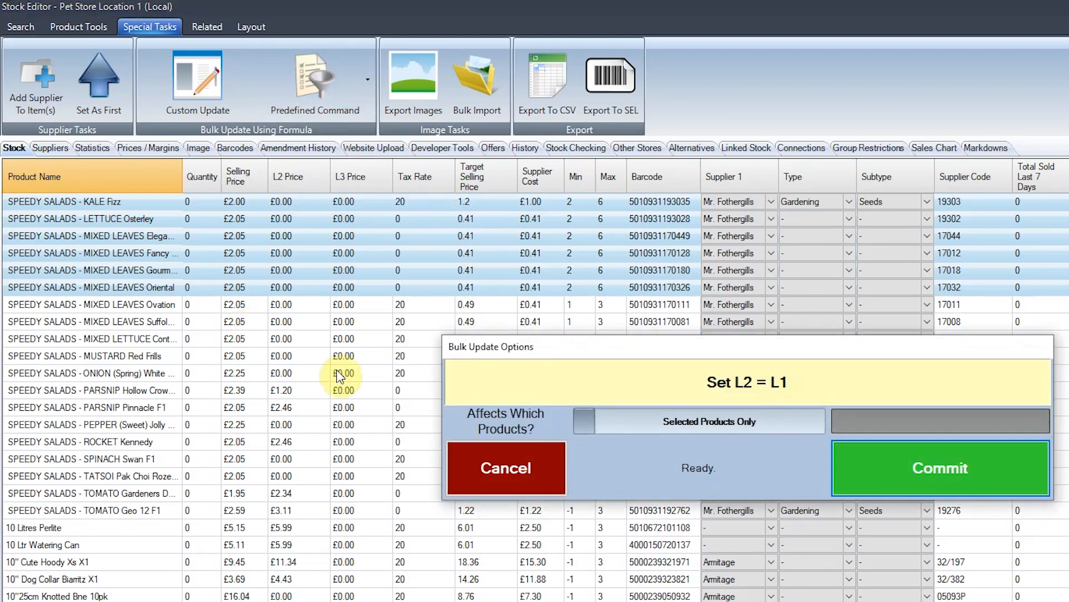
pyautogui.click(977, 477)
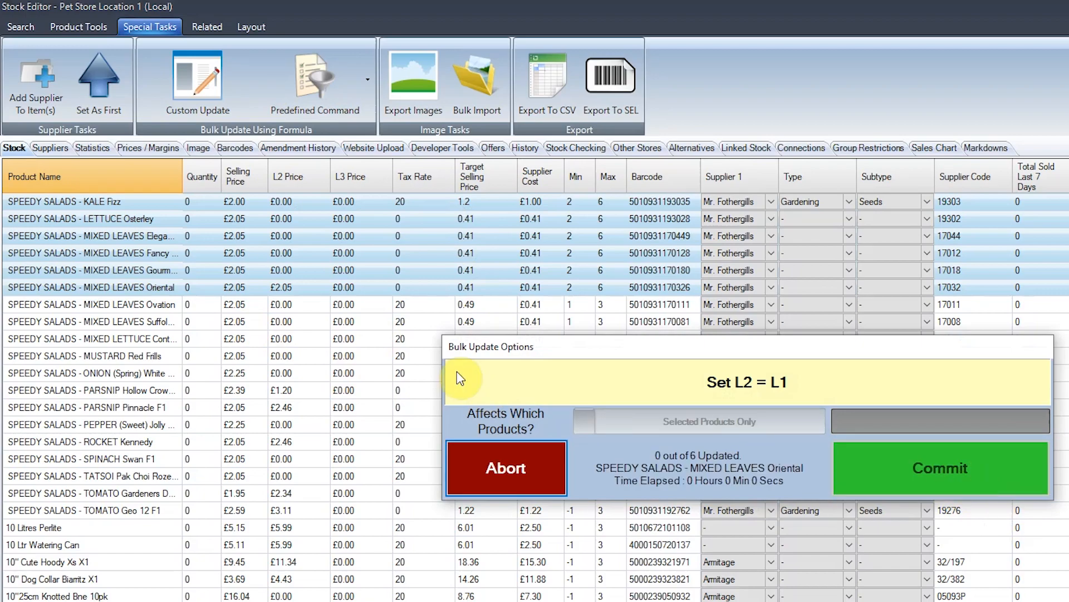
pyautogui.click(376, 387)
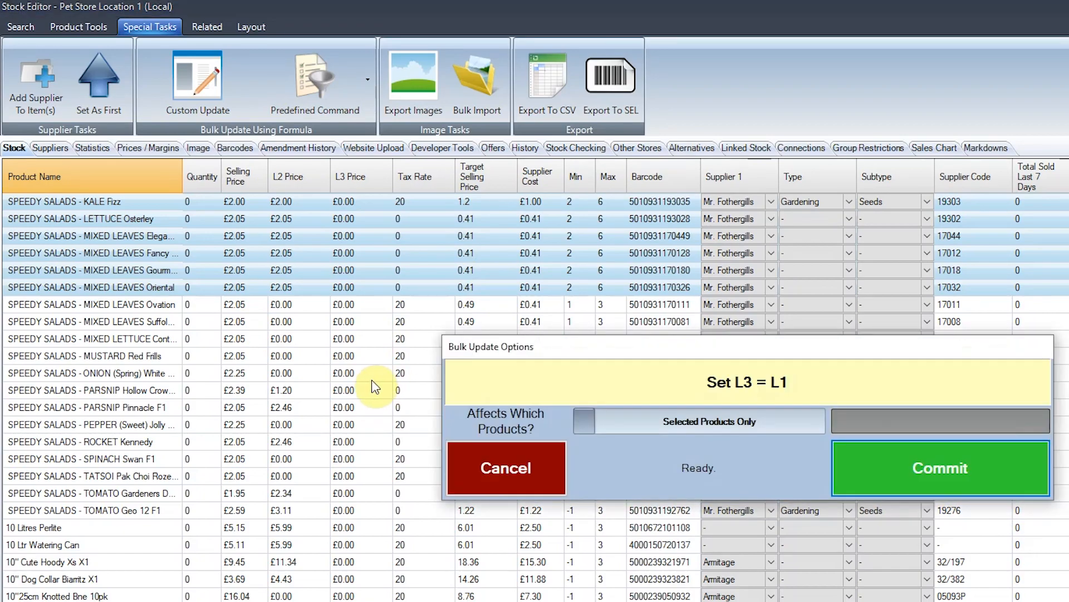
pyautogui.click(889, 469)
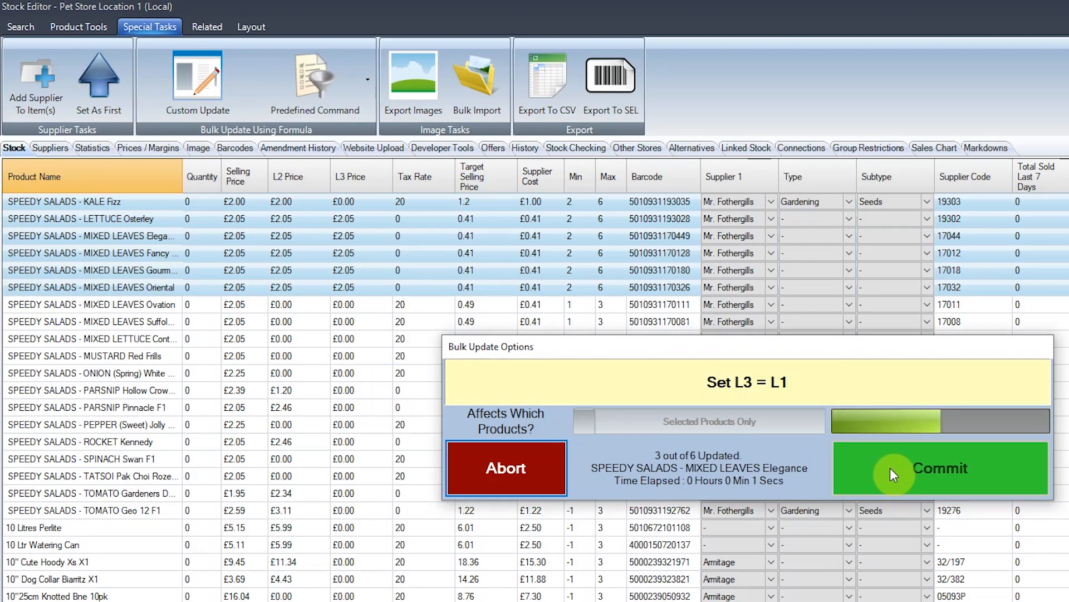
pyautogui.click(891, 467)
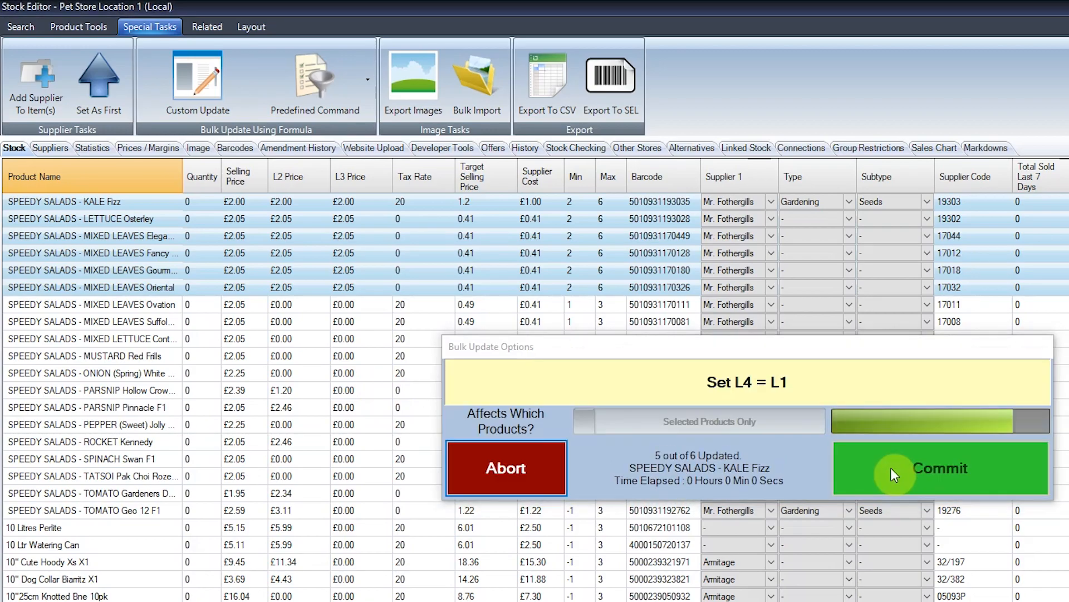
pyautogui.click(890, 467)
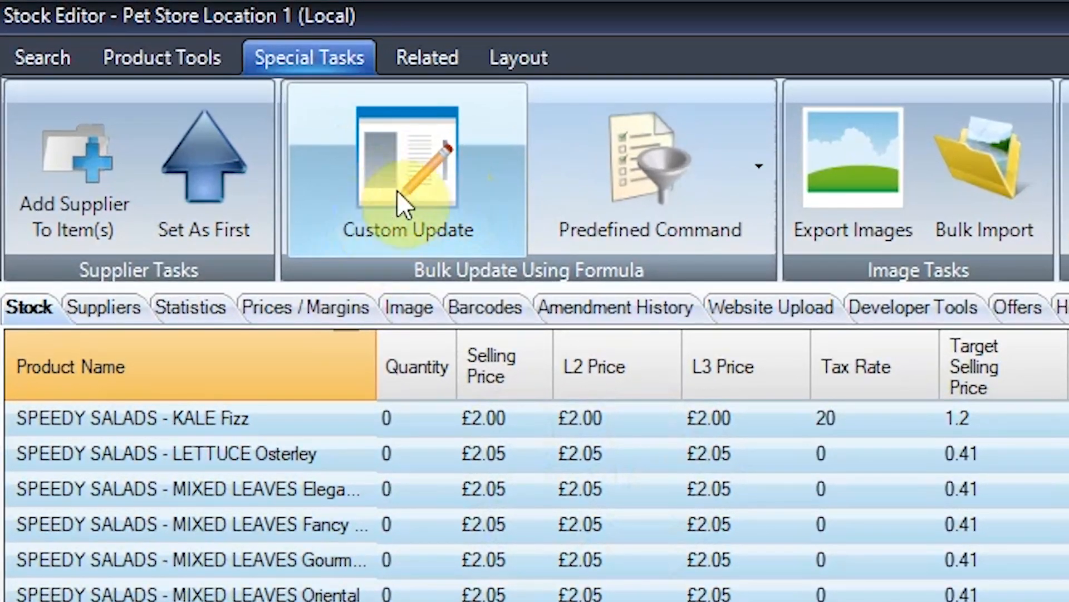
# Step: Run a custom bulk update setting L2 Price to |Selling Price|/2 for the selected products only, with no Where condition
pyautogui.click(406, 193)
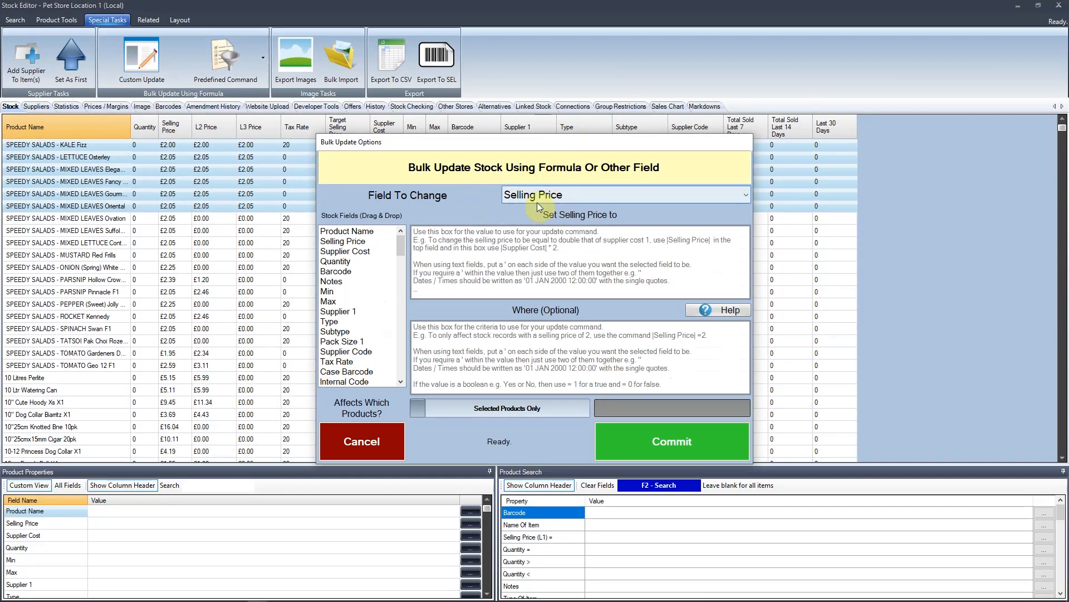
pyautogui.click(534, 196)
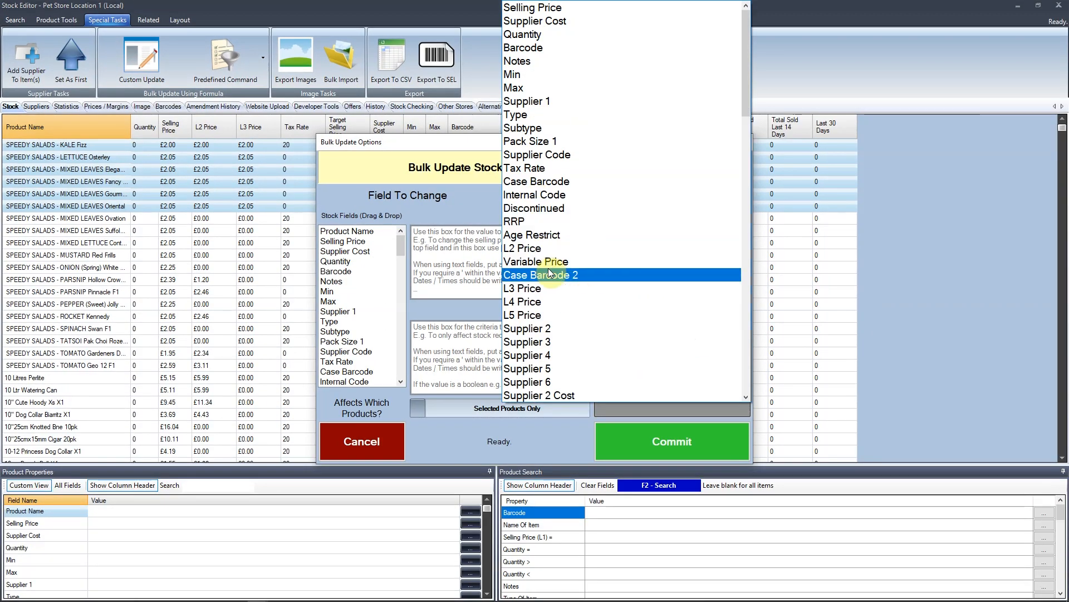
pyautogui.click(541, 248)
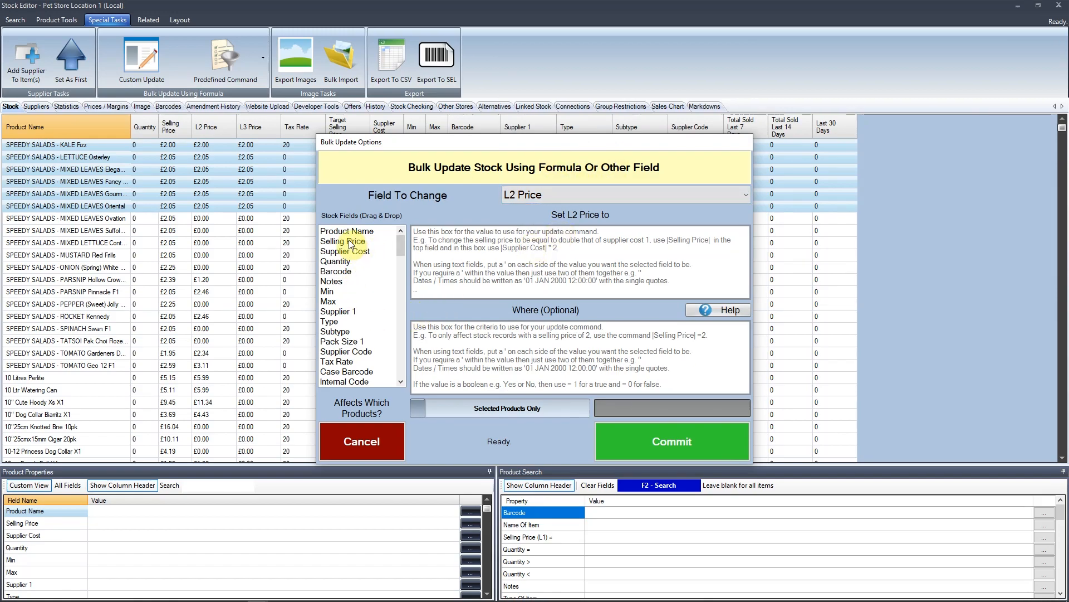
pyautogui.moveTo(349, 245); pyautogui.dragTo(565, 248)
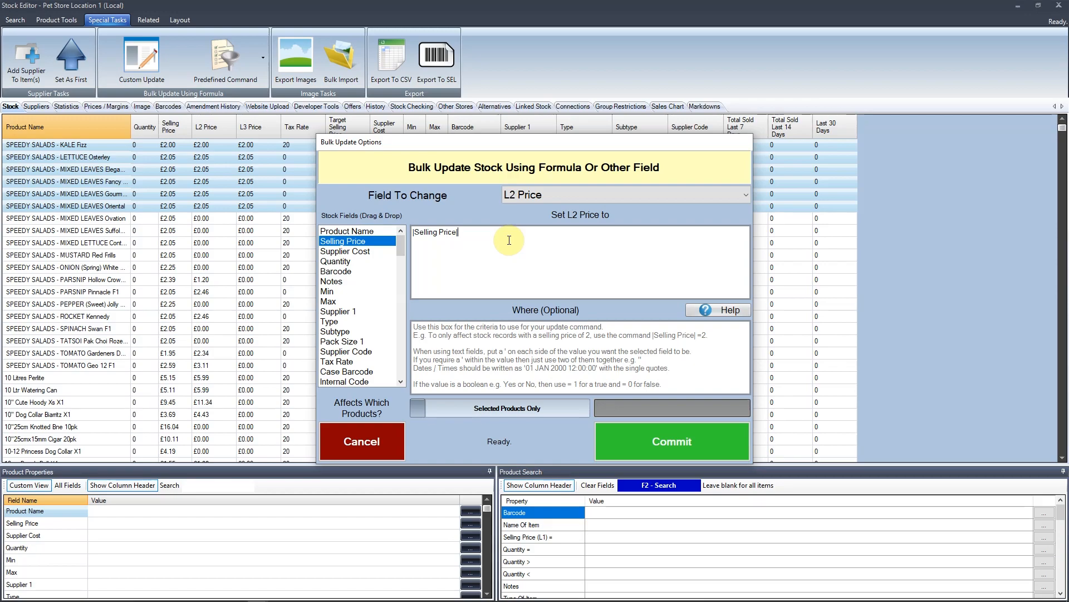
pyautogui.write('/2')
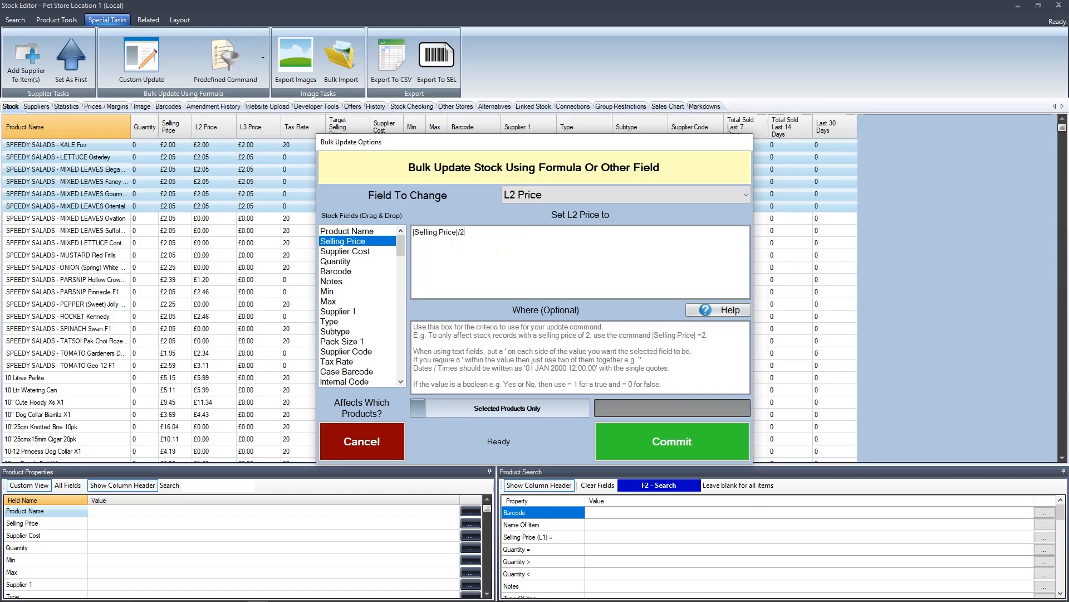
pyautogui.click(508, 368)
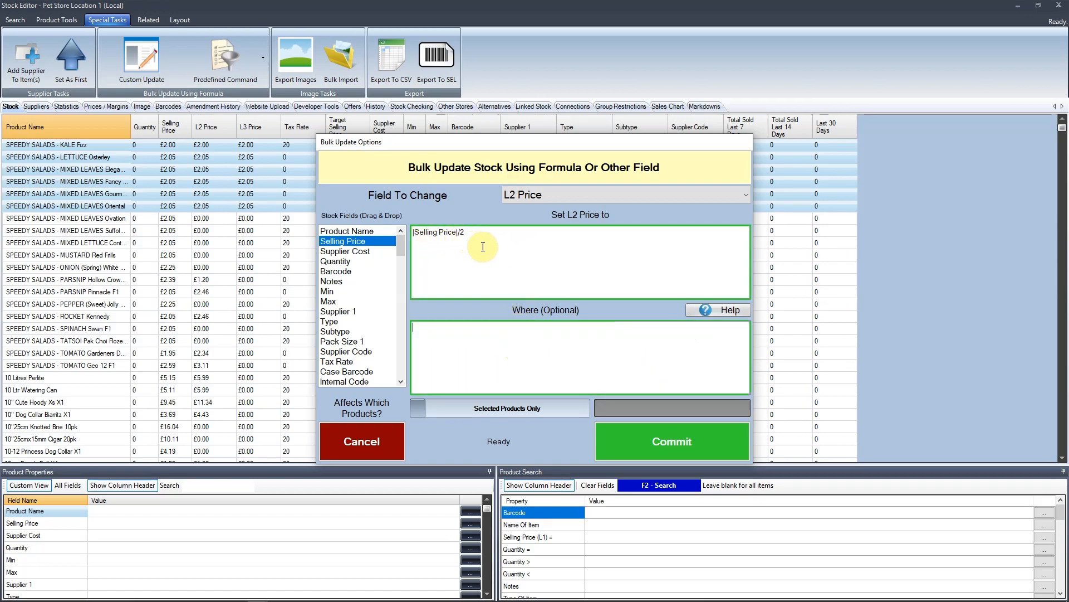
pyautogui.click(674, 442)
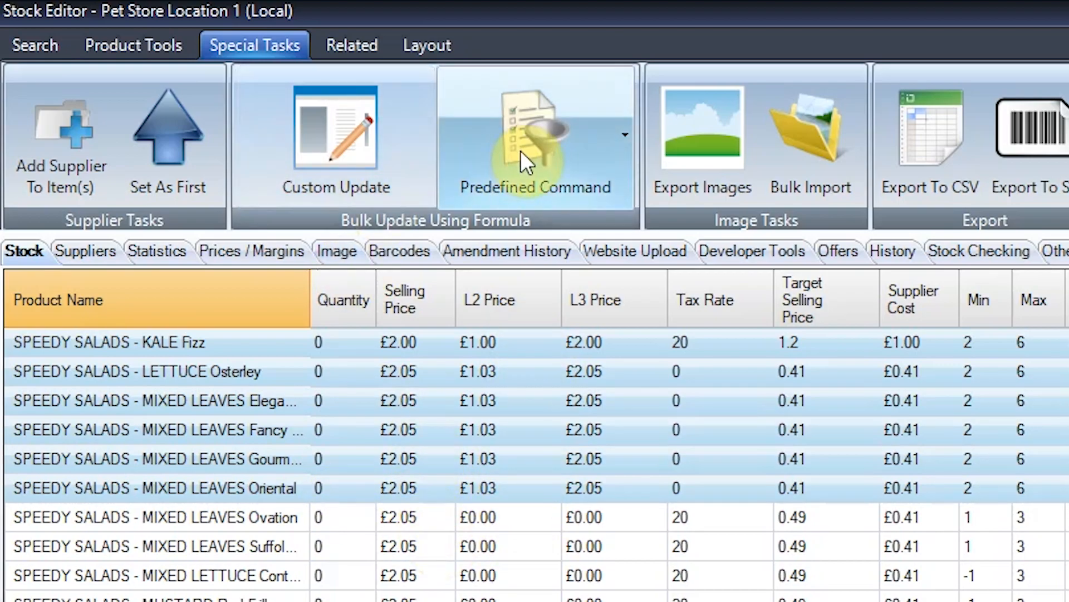
pyautogui.click(586, 132)
pyautogui.moveTo(569, 261)
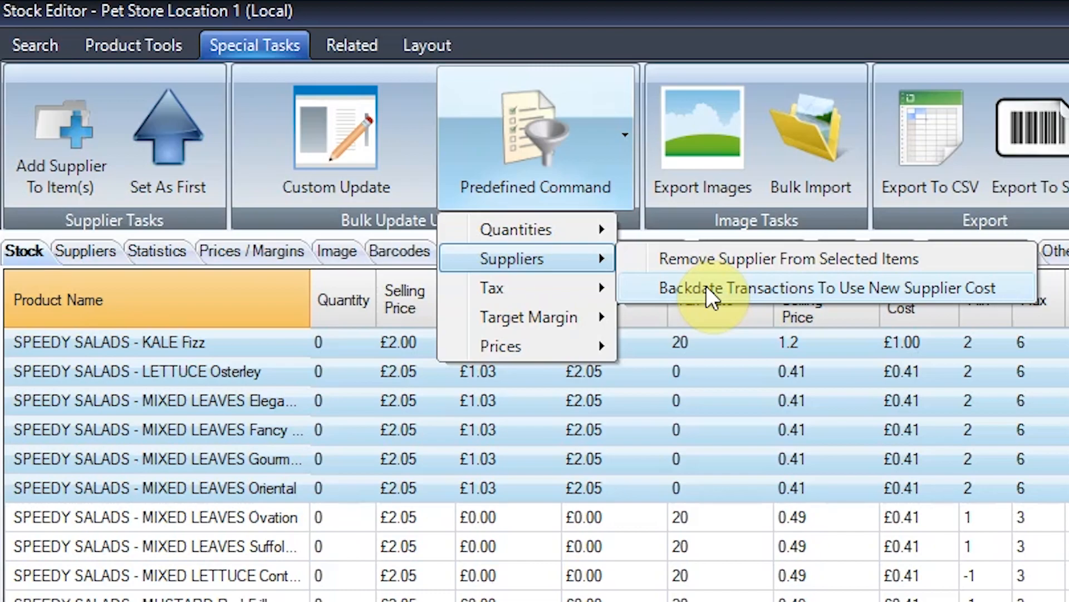
pyautogui.click(781, 266)
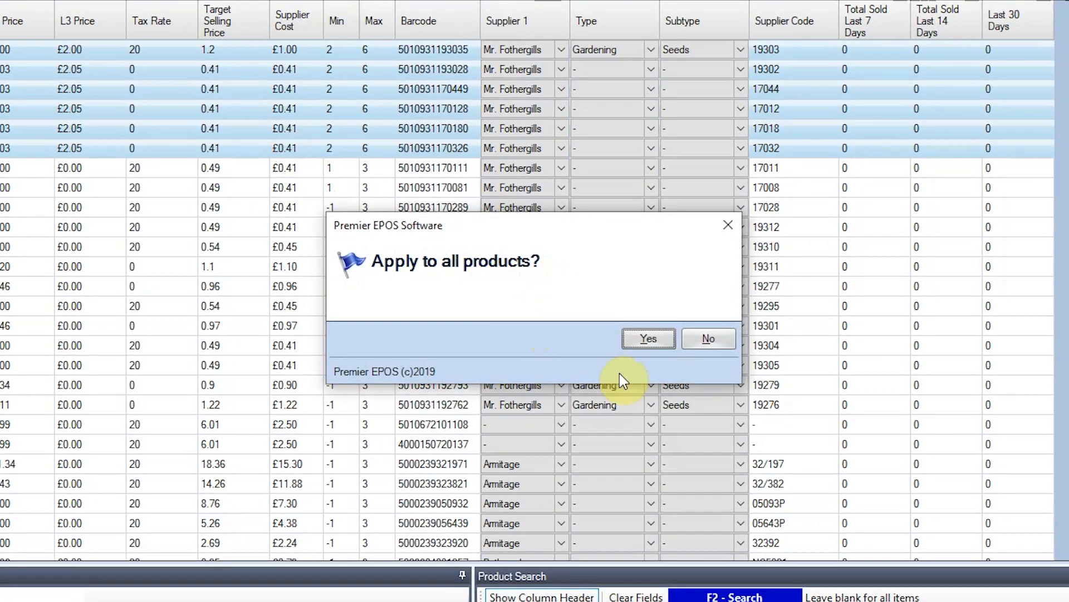
pyautogui.click(720, 337)
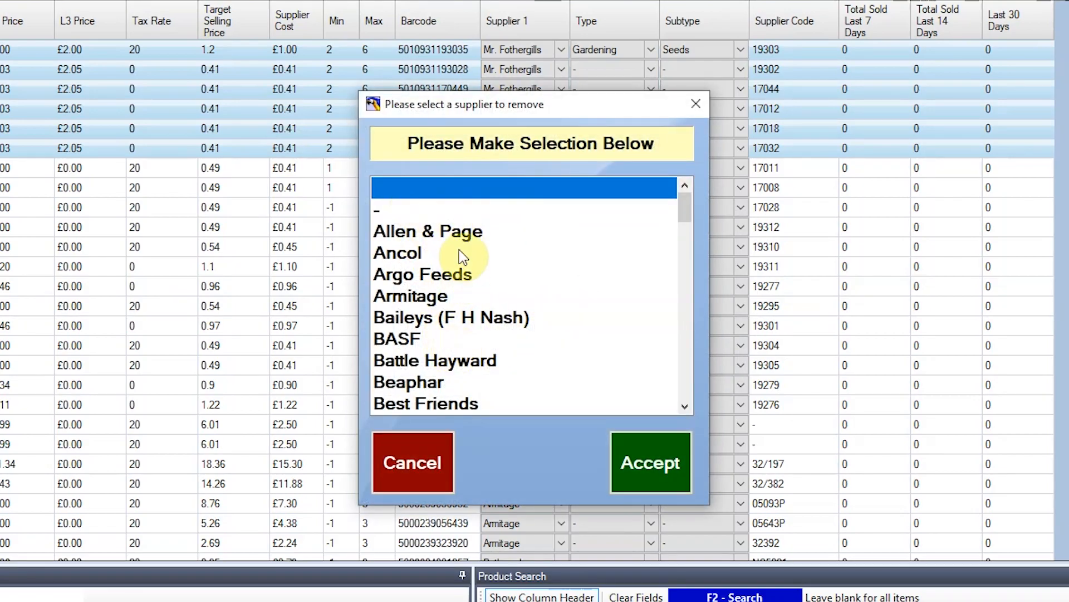
pyautogui.click(425, 460)
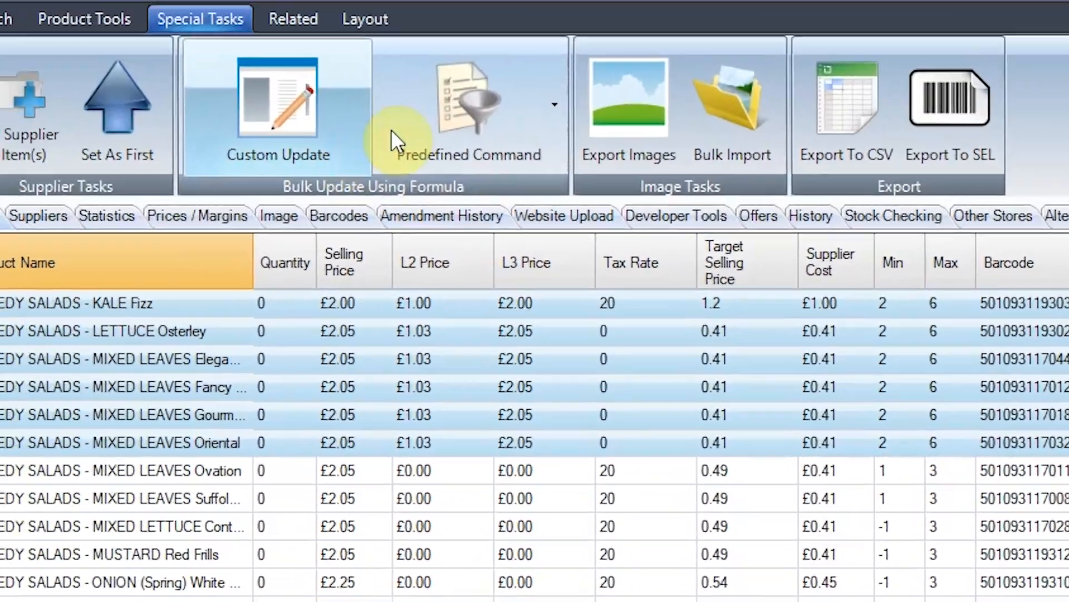
# Step: Set the selling prices to the target price for only the products from KALE Fizz through MIXED LEAVES Oriental
pyautogui.click(501, 162)
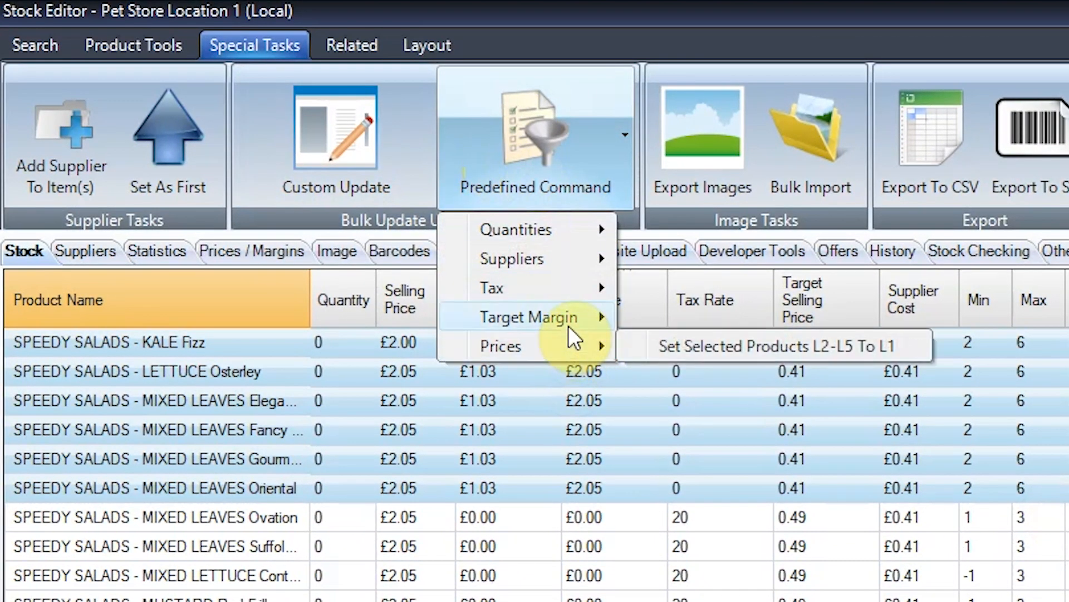
pyautogui.moveTo(568, 326)
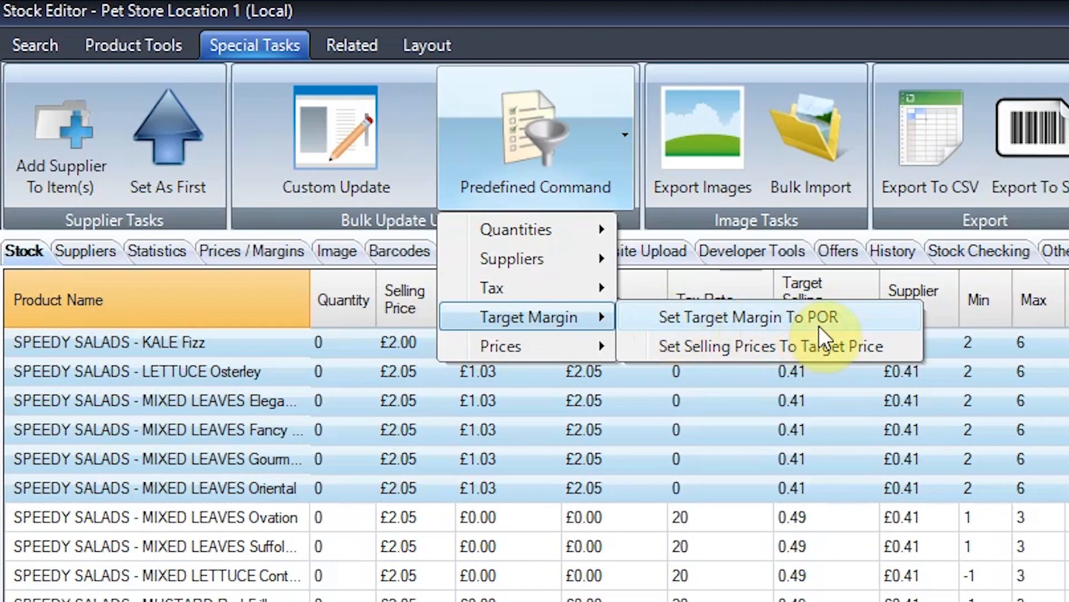
pyautogui.click(824, 355)
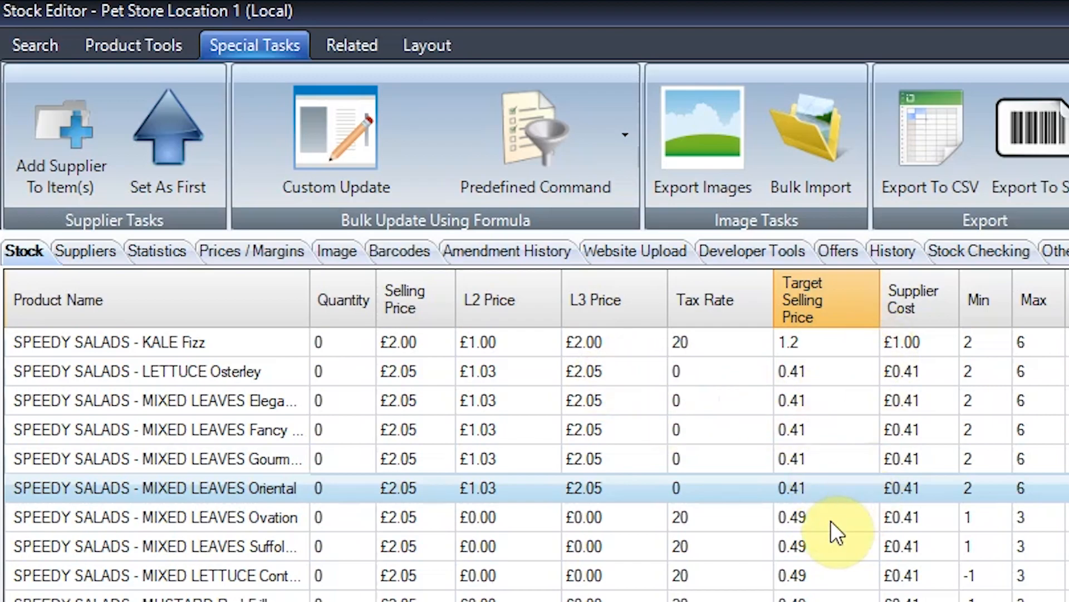
pyautogui.moveTo(402, 345); pyautogui.dragTo(426, 488)
pyautogui.click(580, 121)
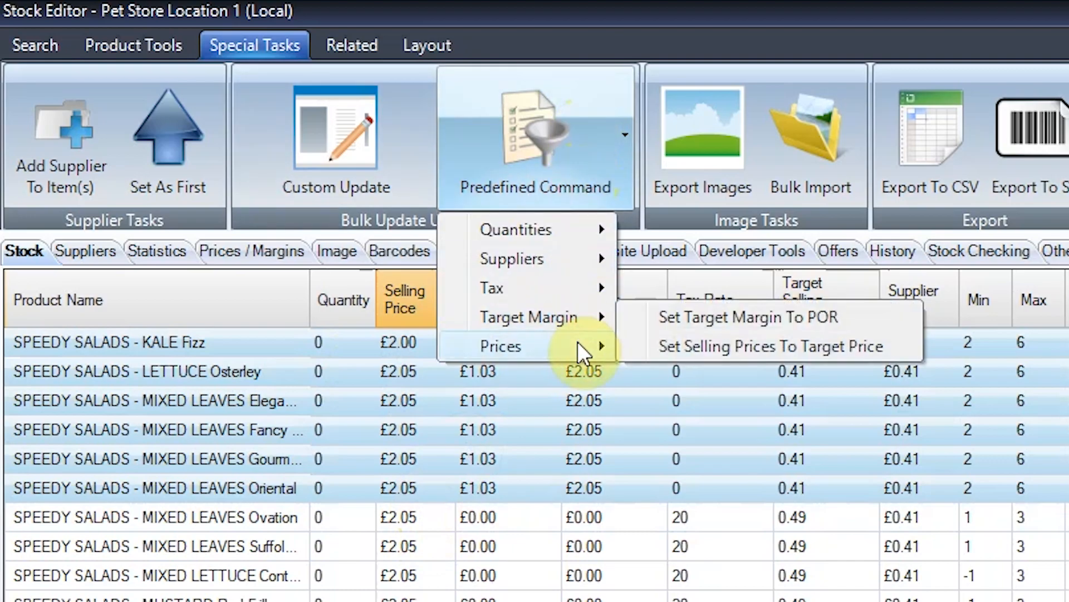
pyautogui.click(752, 355)
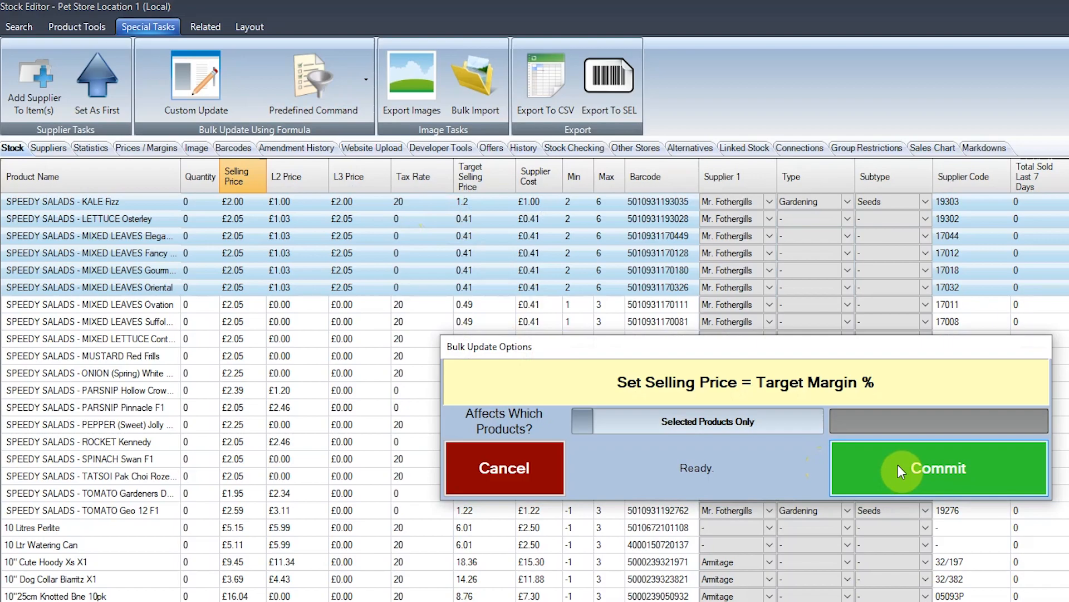
pyautogui.click(898, 465)
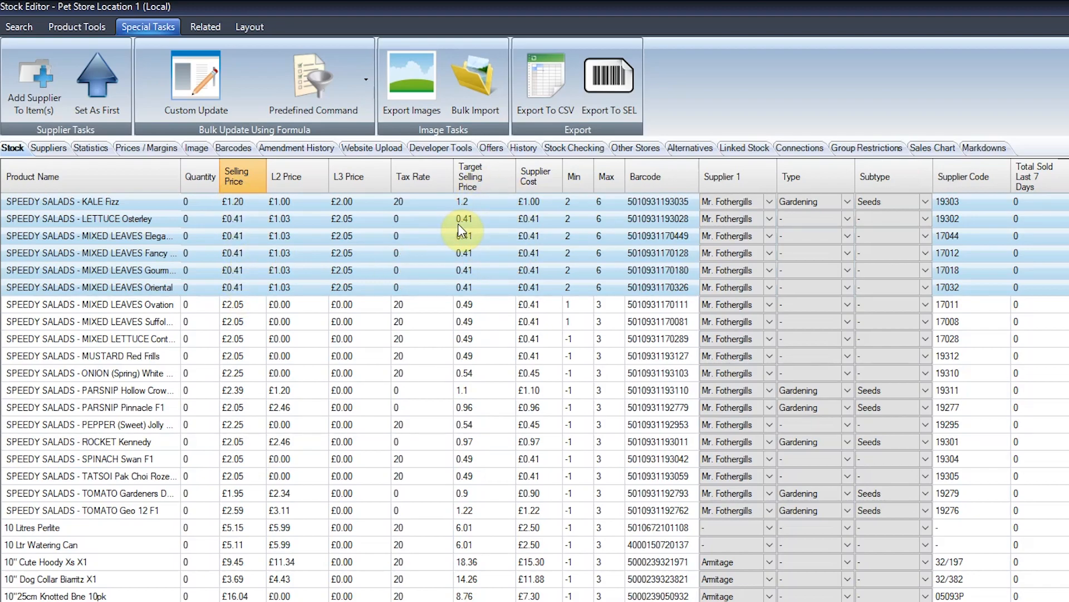
pyautogui.click(352, 109)
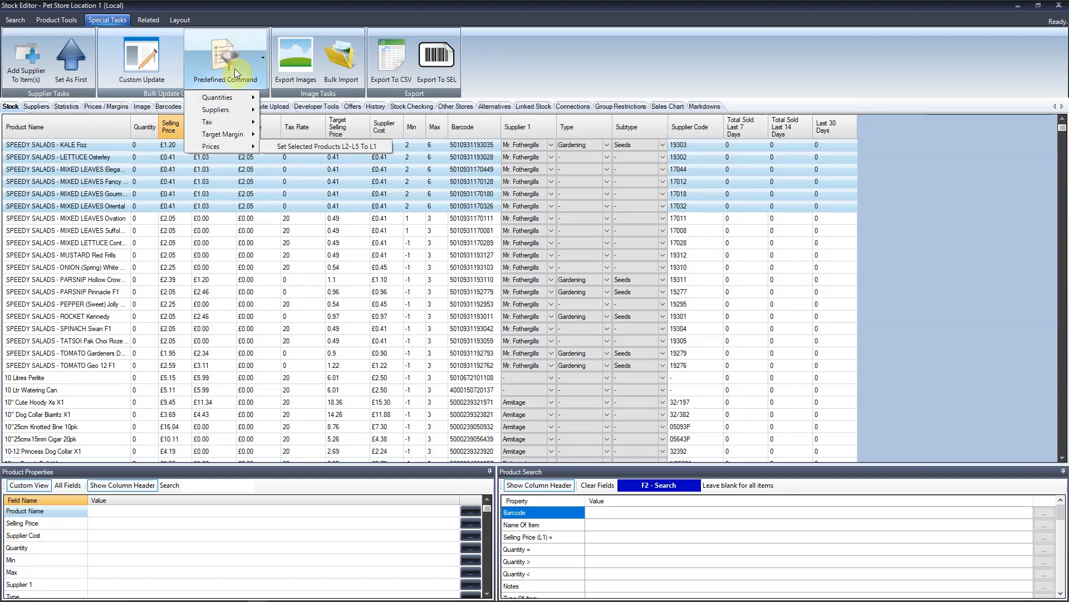
pyautogui.click(302, 219)
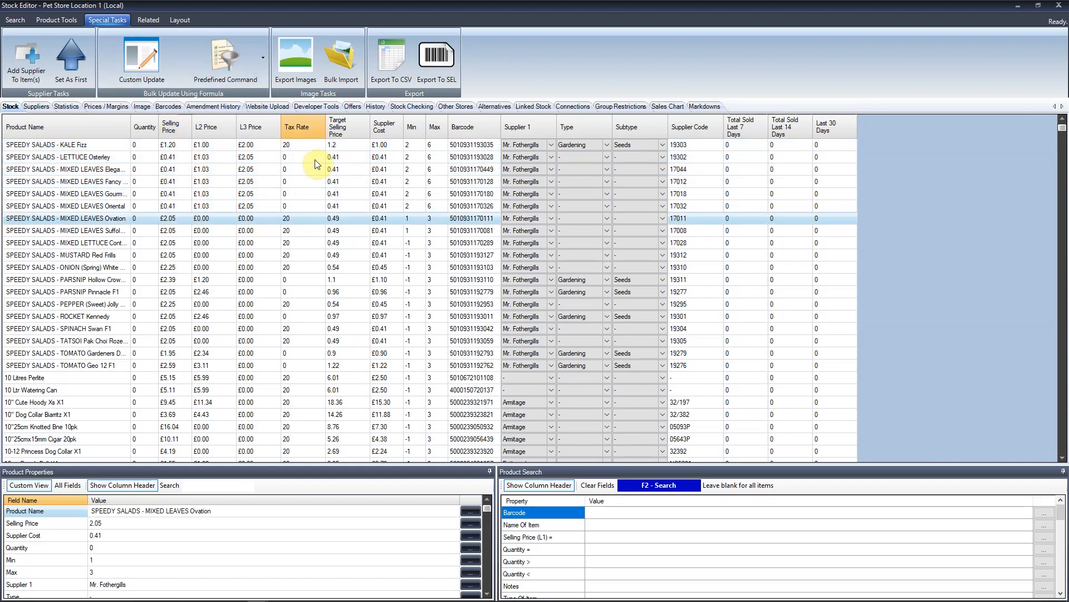